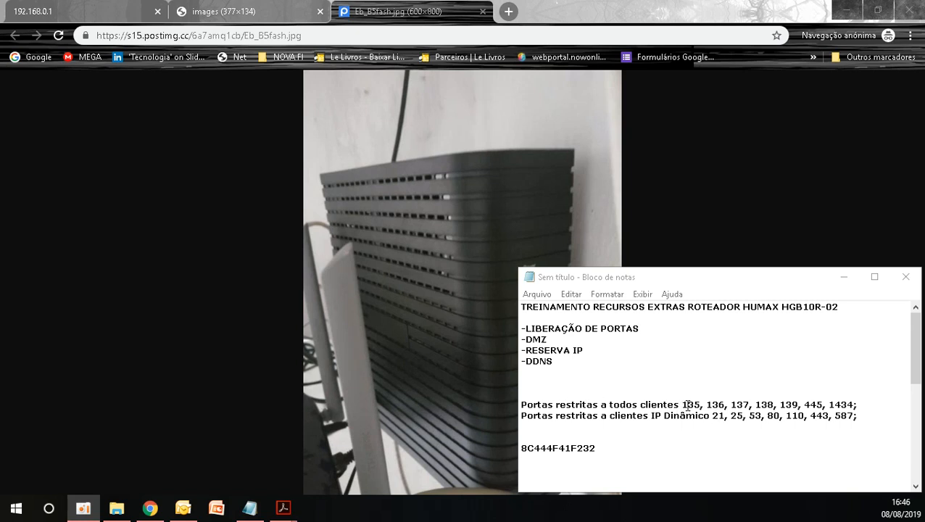
Step: Highlight the ports restricted for all clients and those restricted for dynamic IP clients in the notes
drag(682, 404, 855, 404)
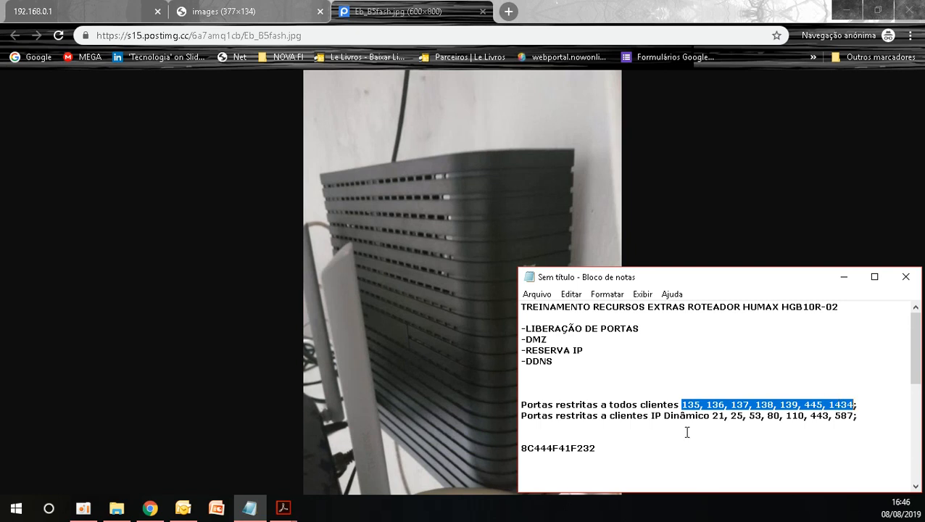
drag(714, 418, 857, 417)
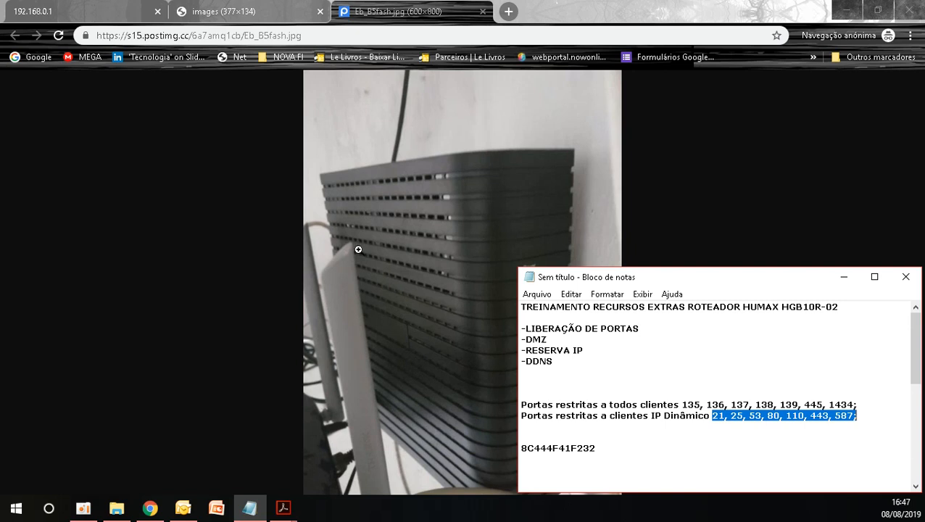
Step: Examine enlarged photos of the router's front status lights and its rear connection ports
click(392, 254)
scroll(507, 282, down, 2)
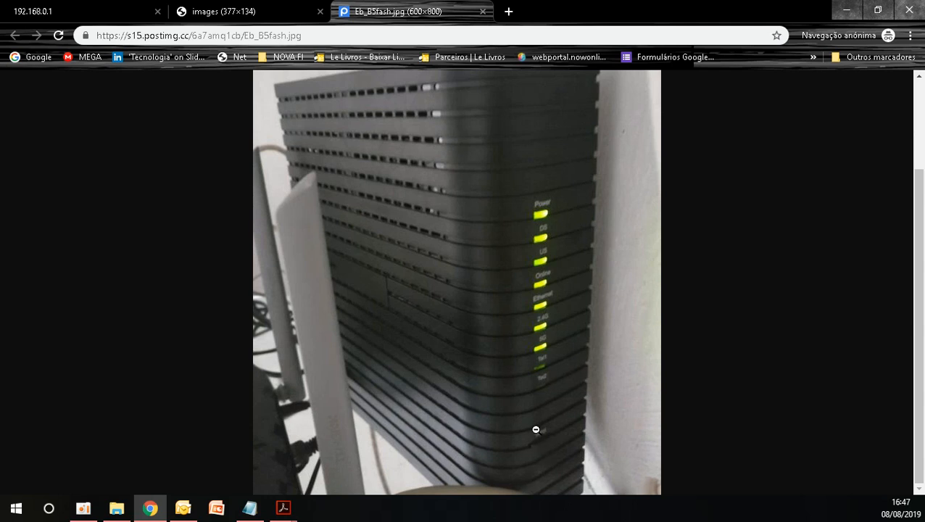
click(262, 11)
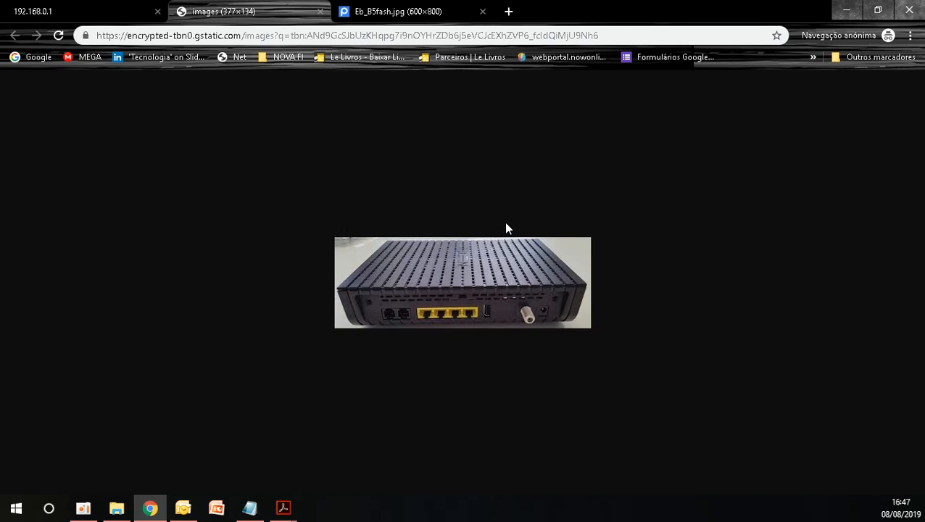
key(ctrl+plus)
key(ctrl+plus)
key(ctrl+plus)
key(ctrl+plus)
key(ctrl+plus)
key(ctrl+plus)
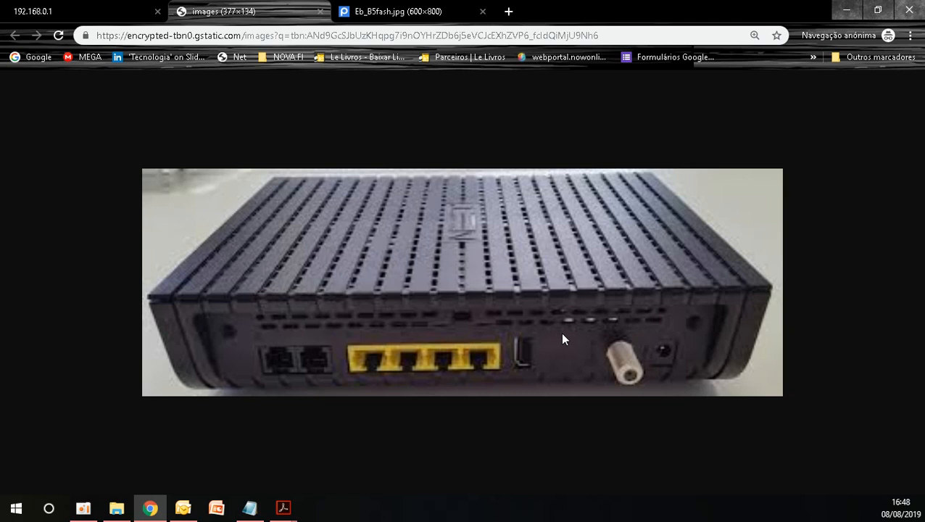
Step: Copy the modem's MAC address from the notes into the user name and password of the 192.168.0.1 router login
click(95, 9)
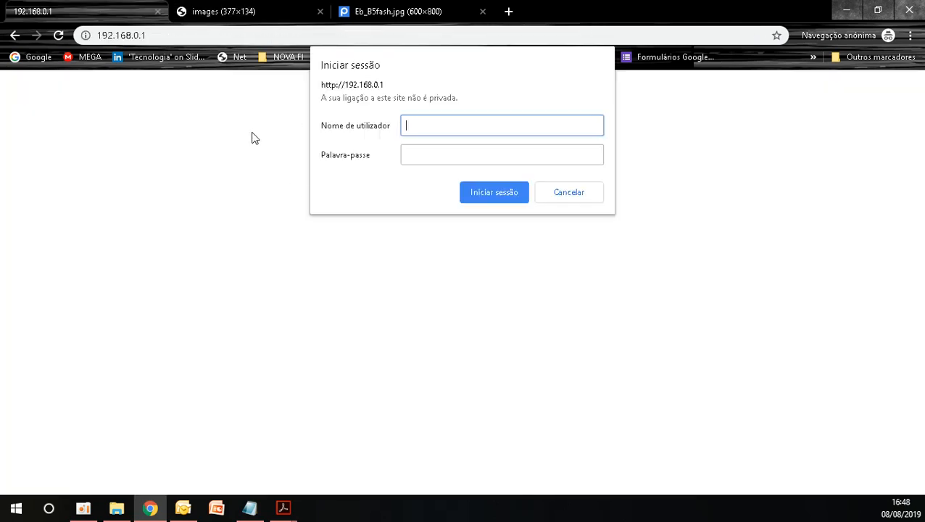
click(250, 505)
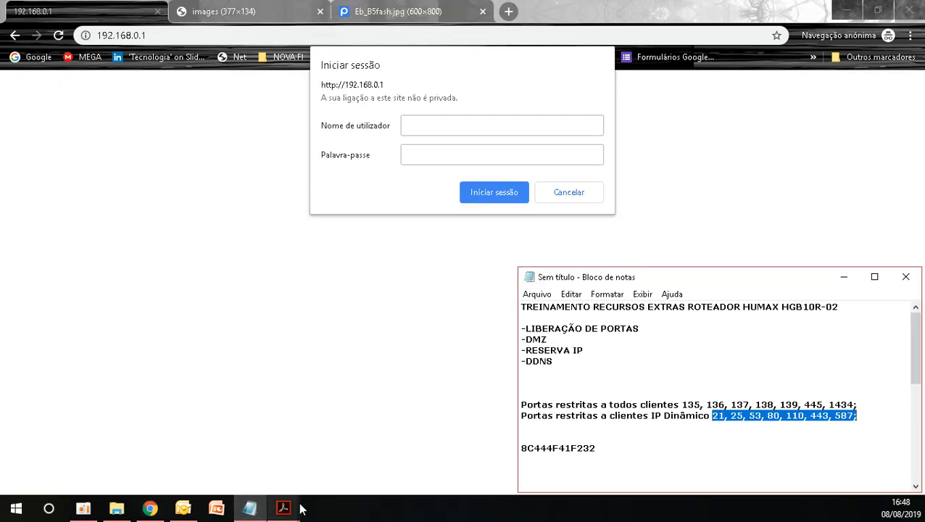
click(559, 450)
double_click(559, 450)
key(ctrl+c)
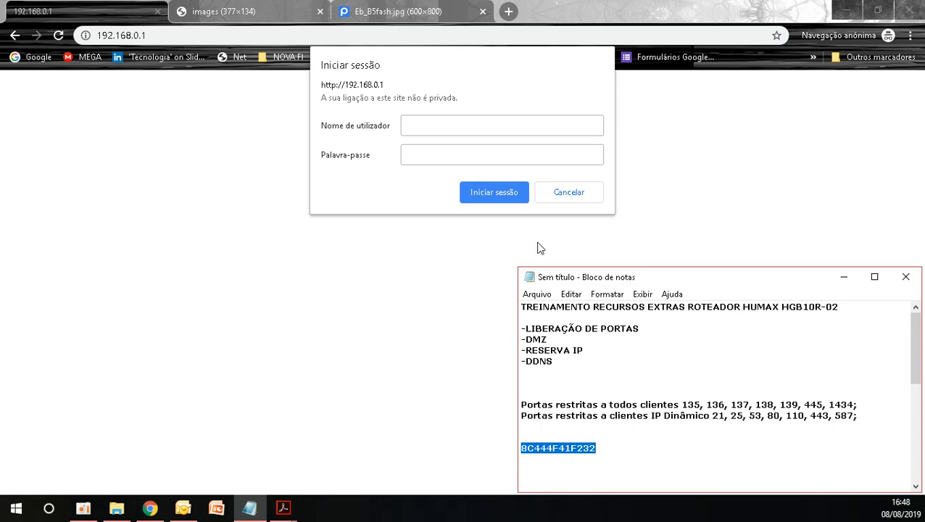
click(487, 132)
key(ctrl+v)
click(482, 149)
key(ctrl+v)
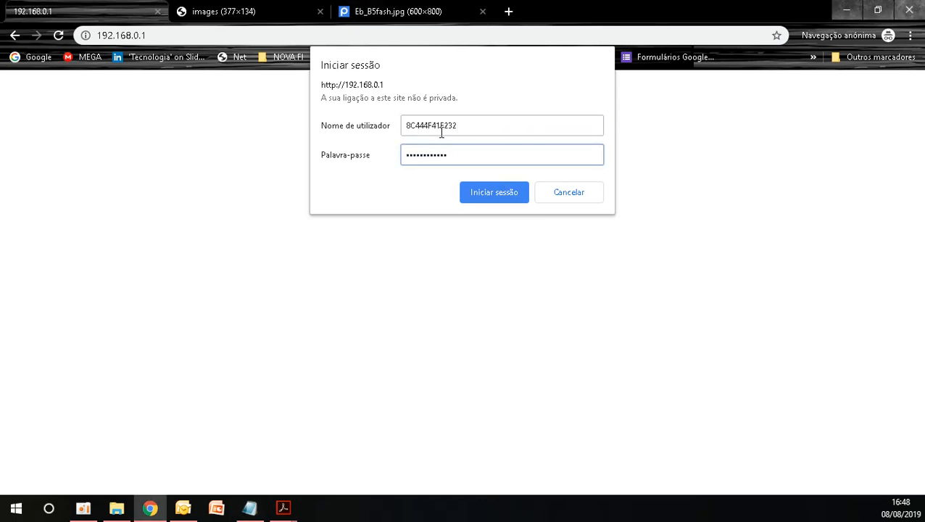
Step: Replace the first six characters of the user name with NET_ and sign in to the router
drag(433, 126, 336, 120)
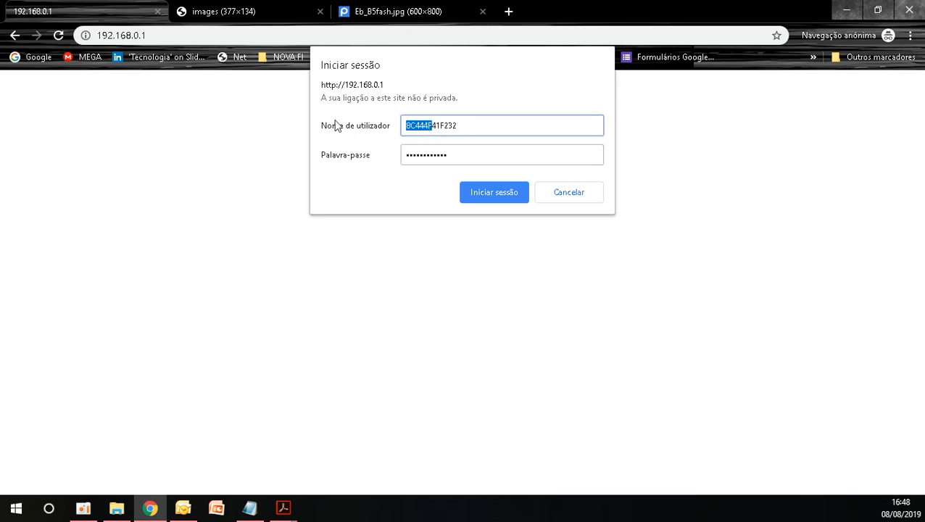
text(NET)
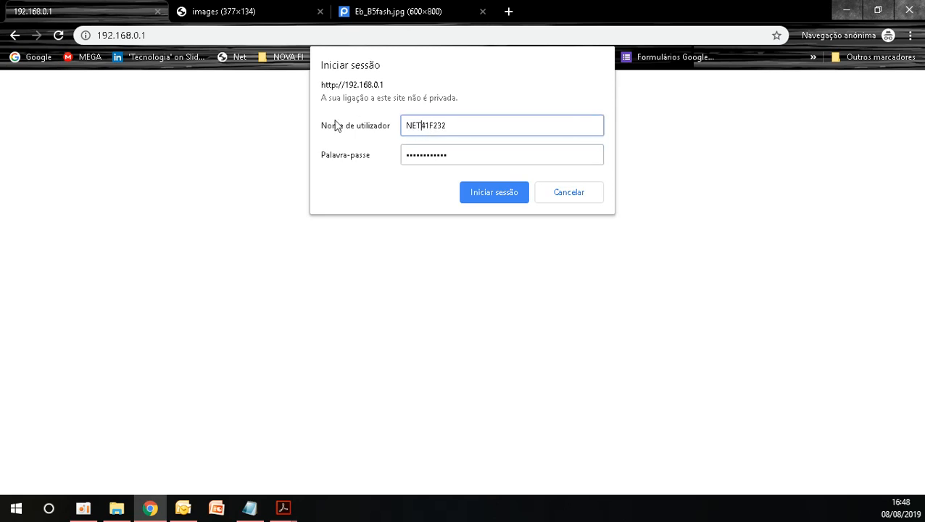
text(_)
click(499, 200)
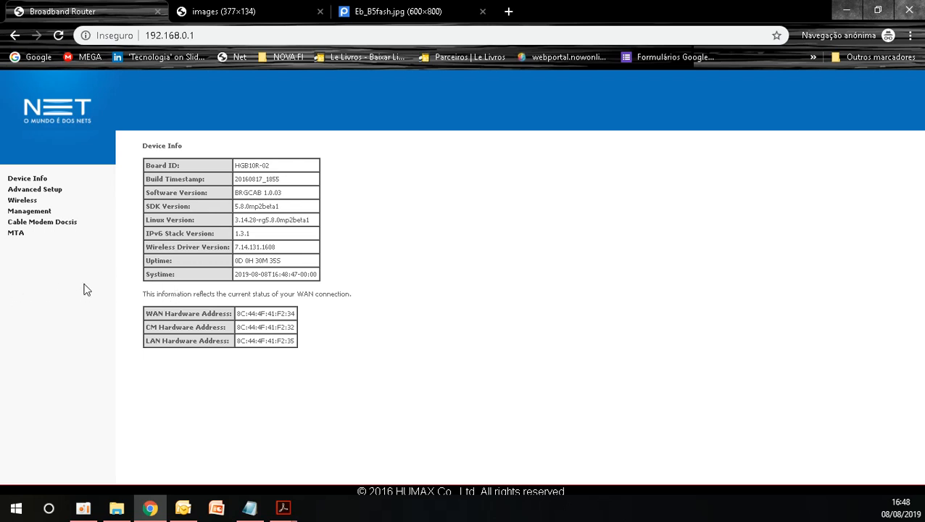
Step: Enable the primary network in the 2.4GHz basic wireless settings and highlight its SSID, without saving
click(28, 203)
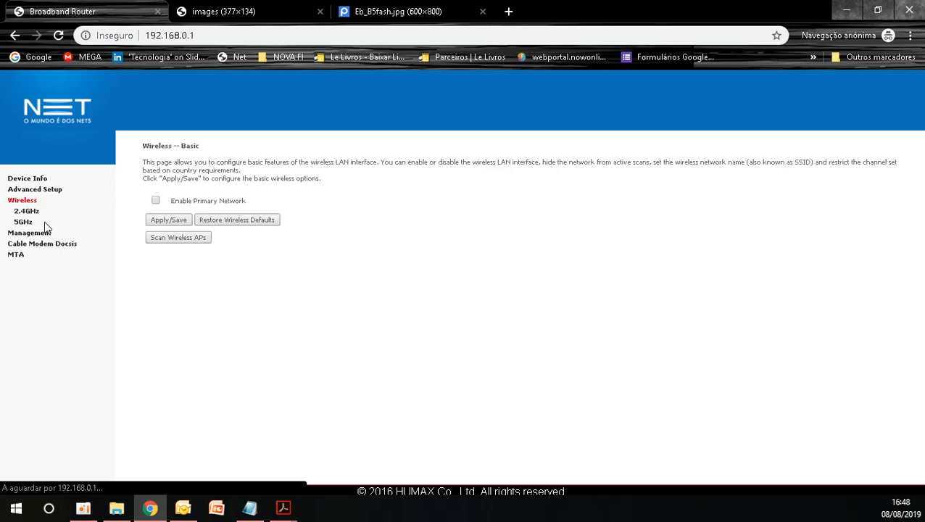
click(36, 213)
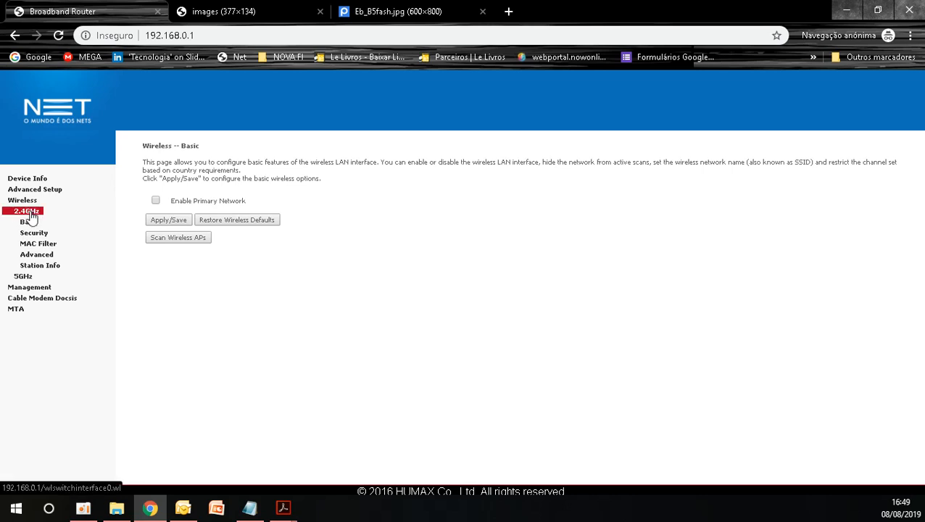
click(155, 202)
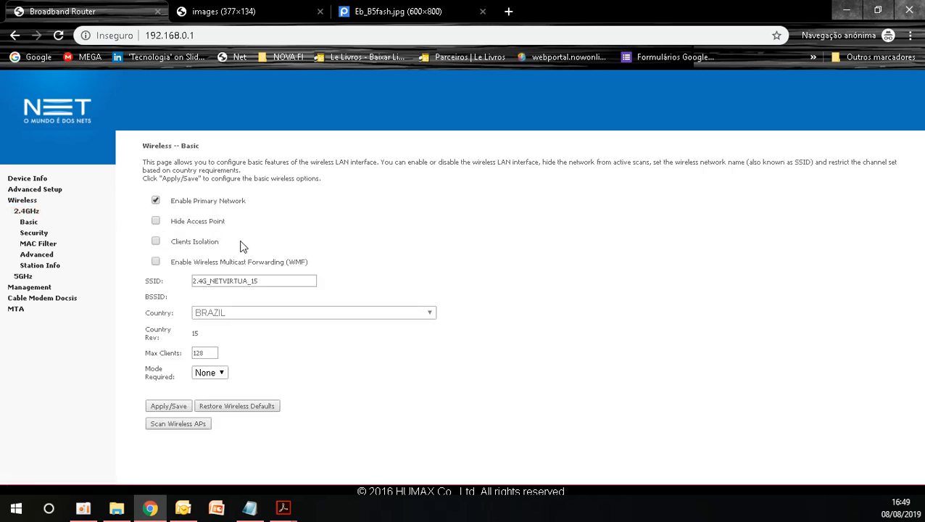
drag(268, 281, 192, 280)
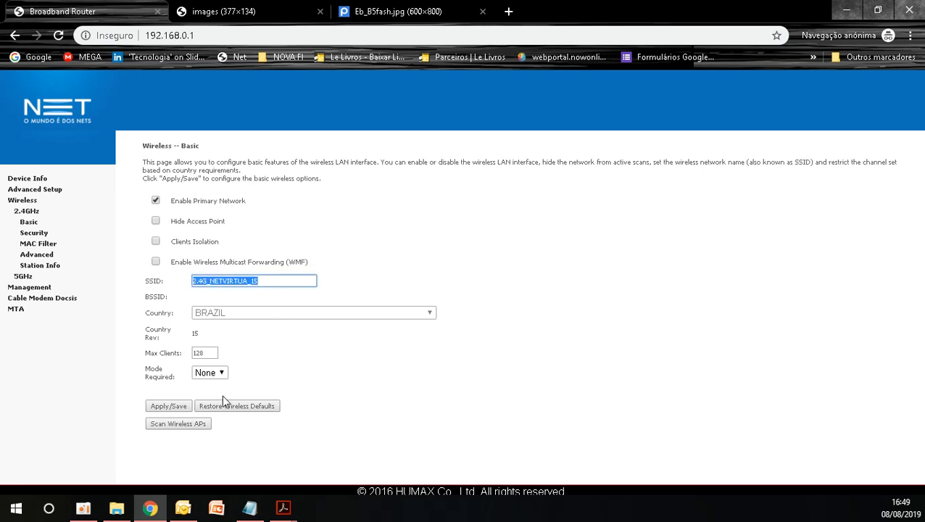
Step: Display the WPA/WAPI passphrase in the 2.4GHz wireless security settings, and close its window
click(41, 240)
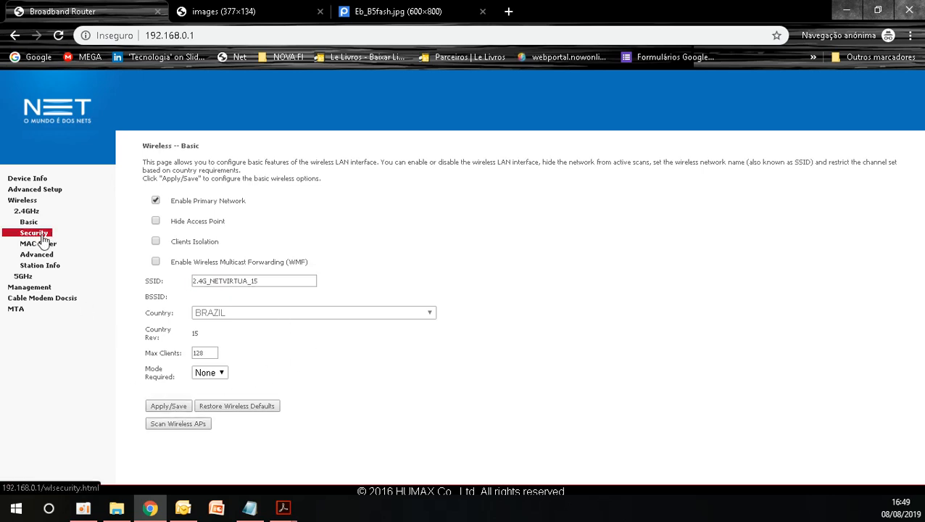
scroll(290, 303, down, 1)
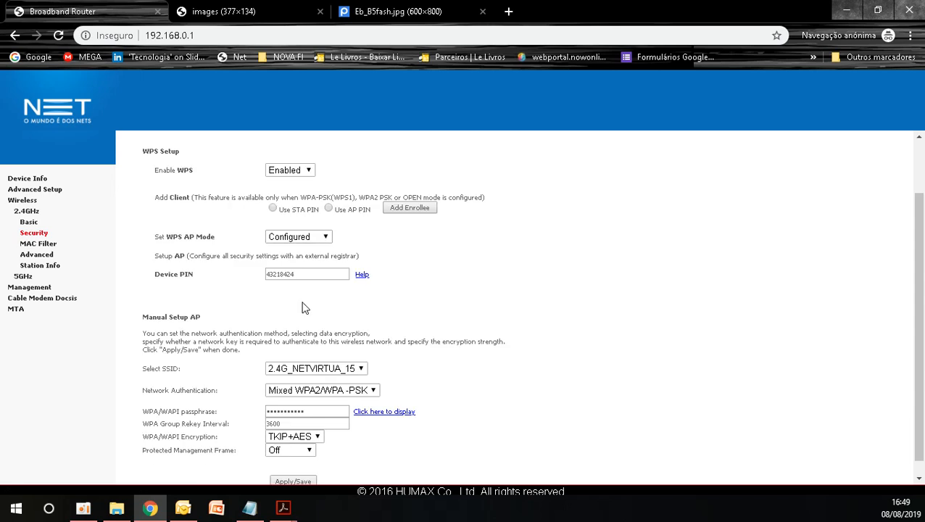
scroll(303, 307, up, 1)
scroll(302, 388, down, 1)
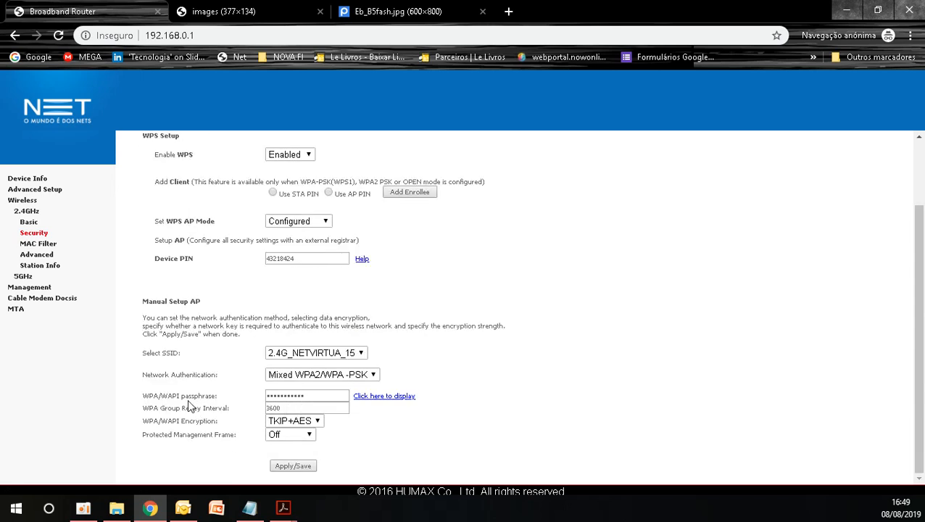
drag(168, 395, 219, 396)
click(387, 398)
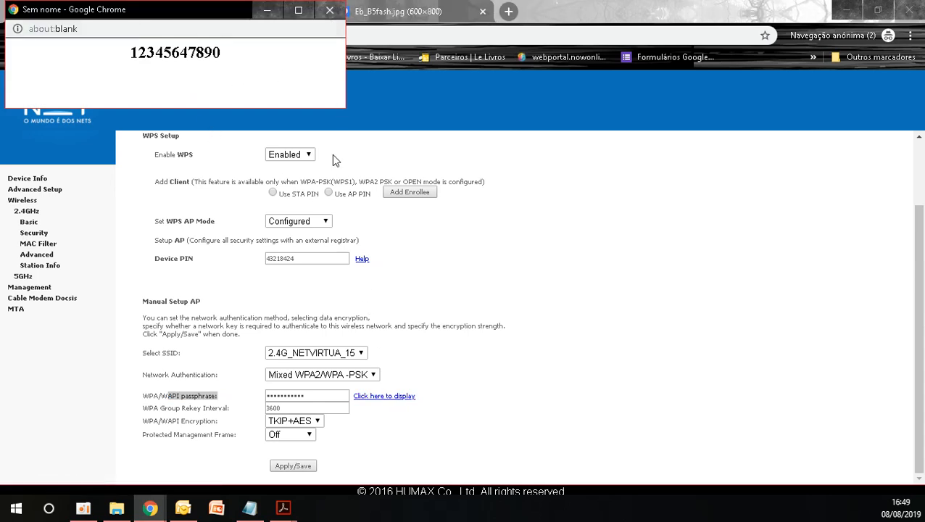
click(329, 10)
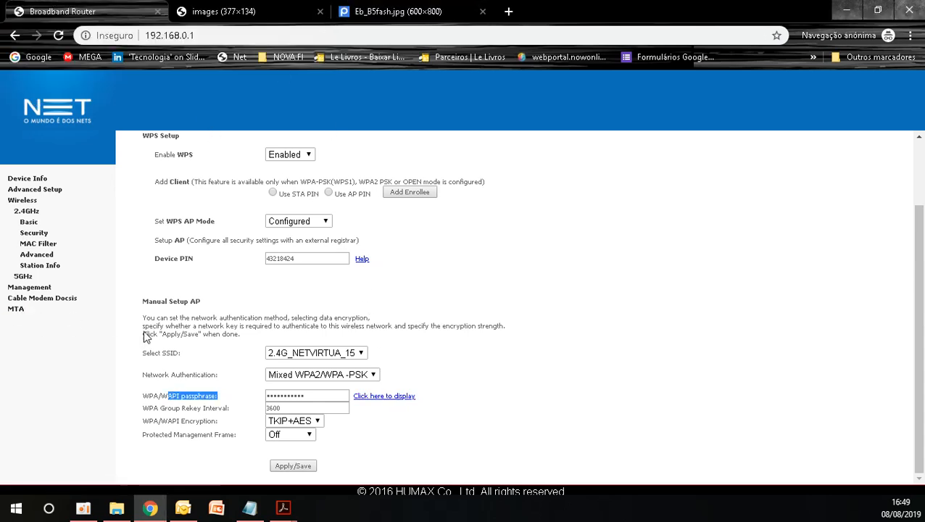
Step: Enable the primary network in the 5GHz basic wireless settings and highlight its SSID and 5G prefix, without saving
click(23, 277)
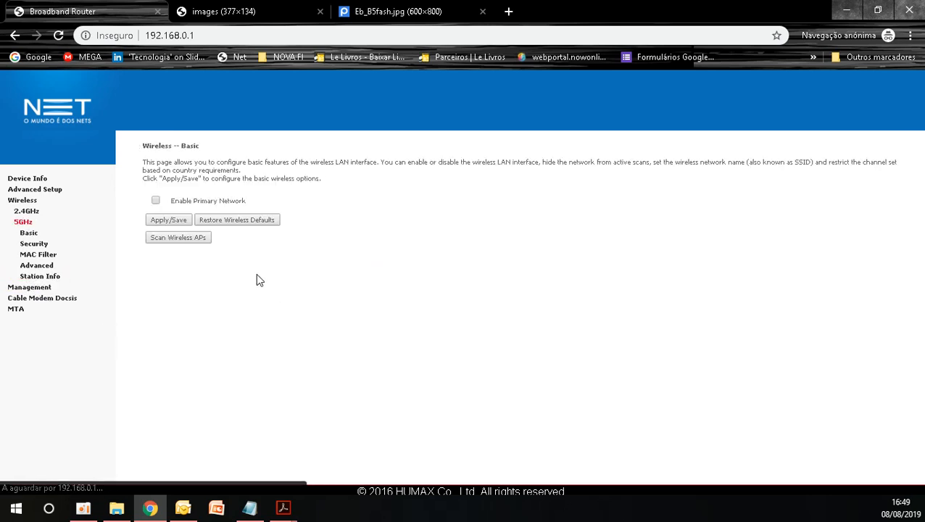
click(155, 202)
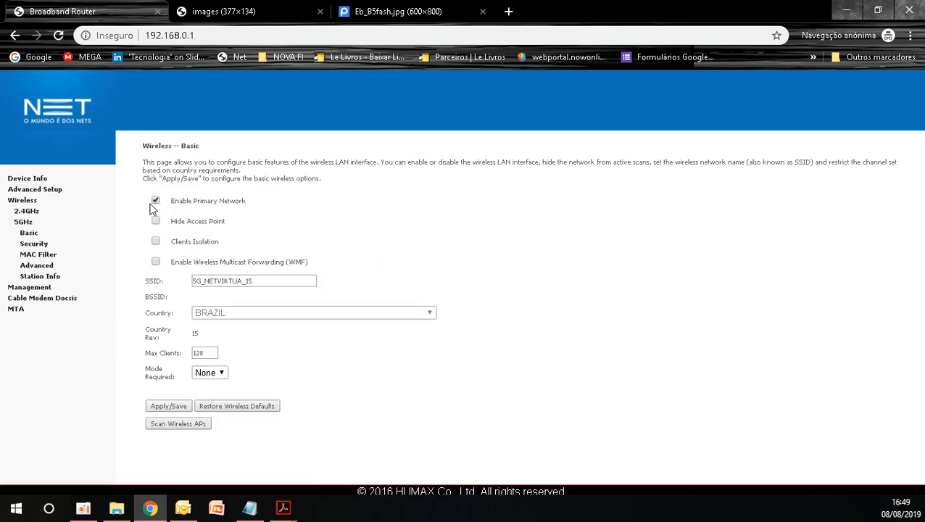
drag(261, 283, 165, 280)
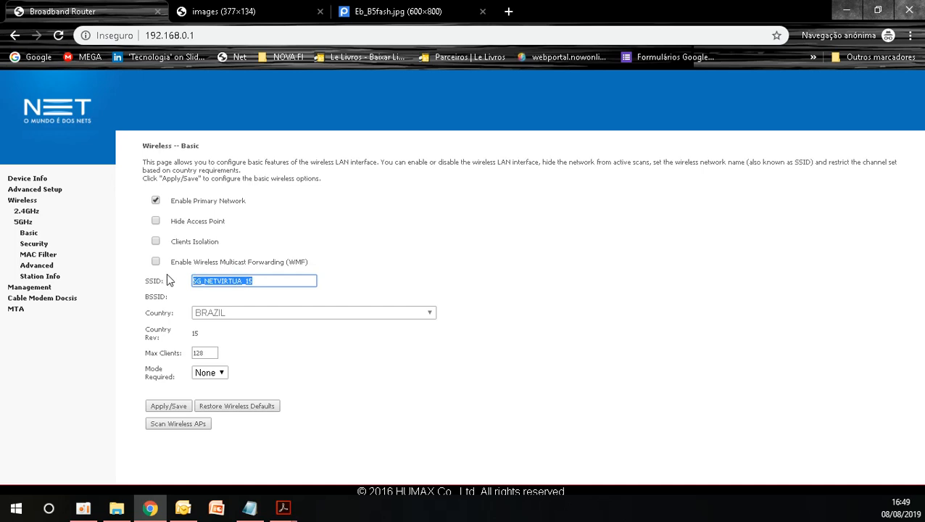
click(203, 282)
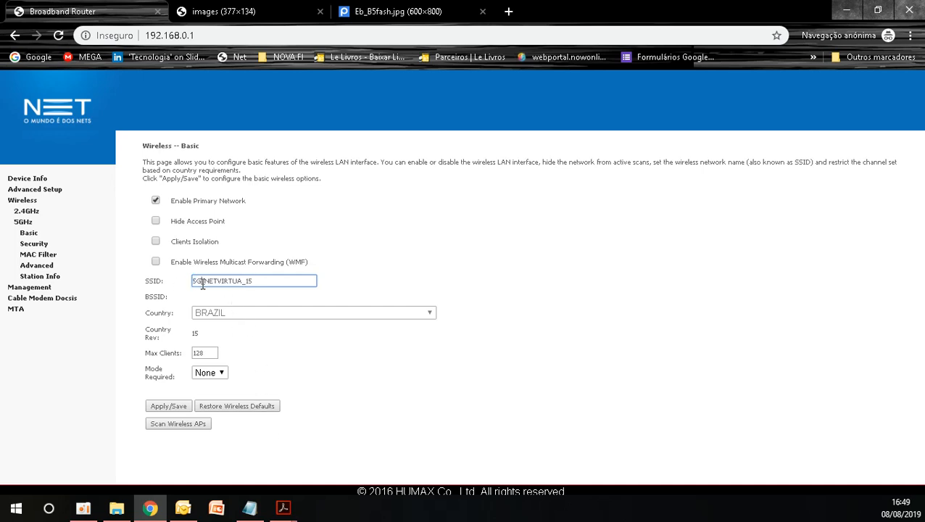
drag(203, 282, 179, 282)
Step: Display the WPA/WAPI passphrase in the 5GHz wireless security settings, and close its window
click(34, 249)
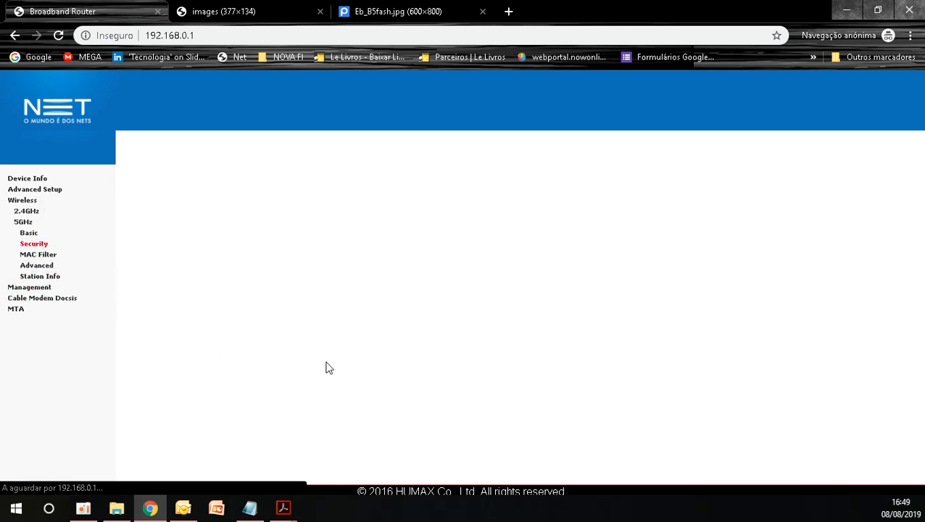
scroll(335, 372, down, 2)
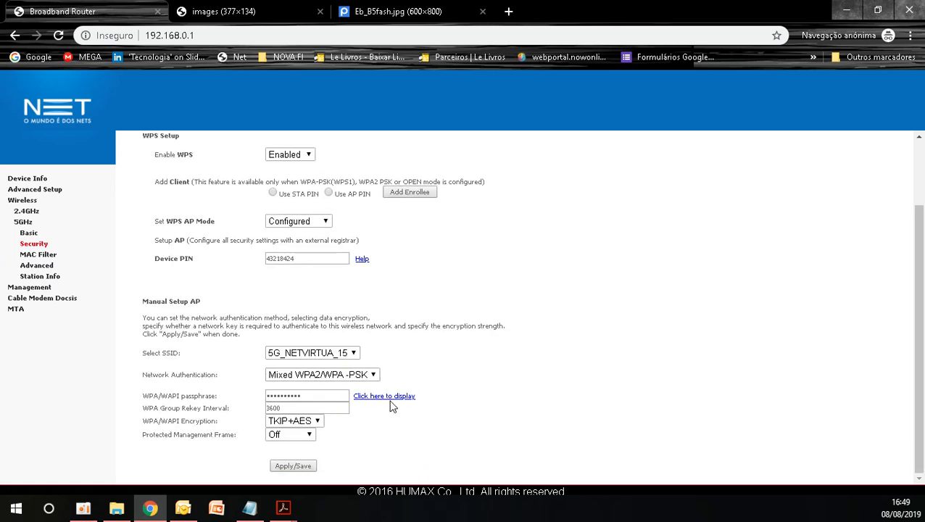
click(389, 397)
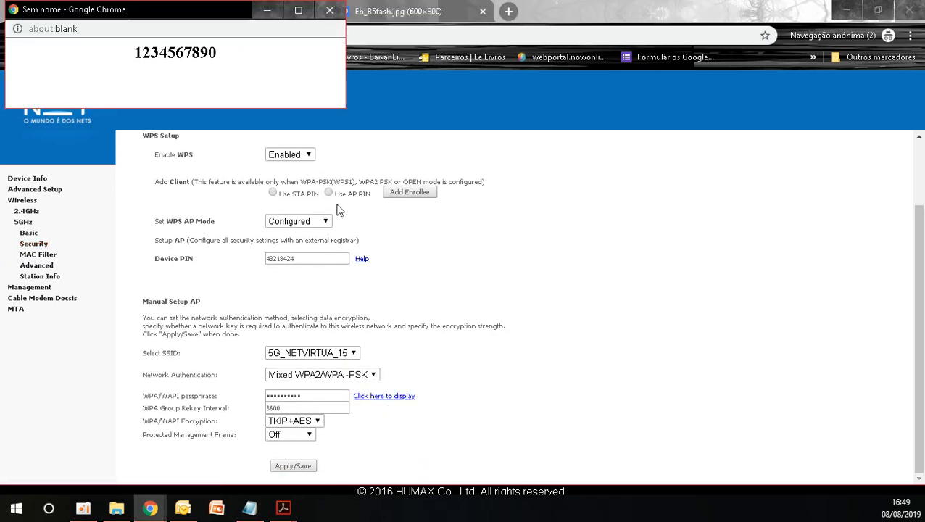
click(323, 9)
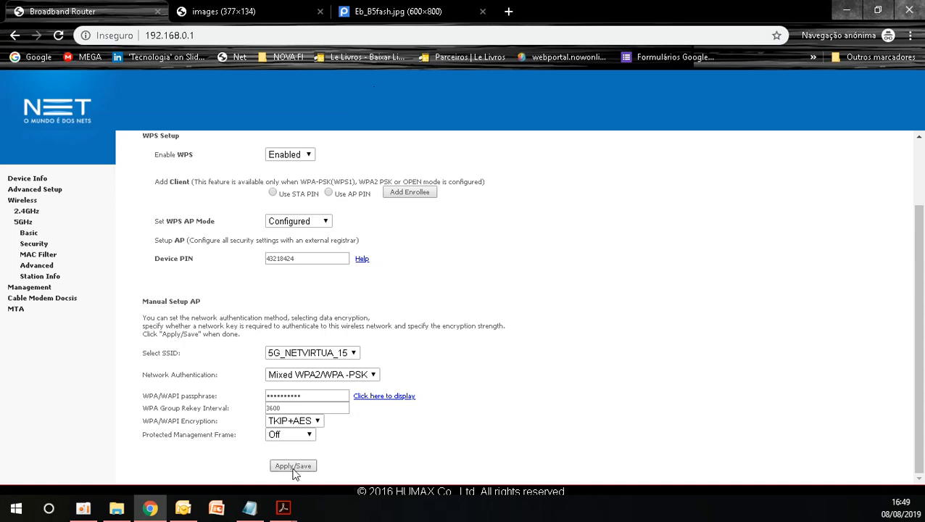
Step: Change the DHCP server's start IP address to 192.168.0.2 in the advanced LAN setup, without saving
click(36, 190)
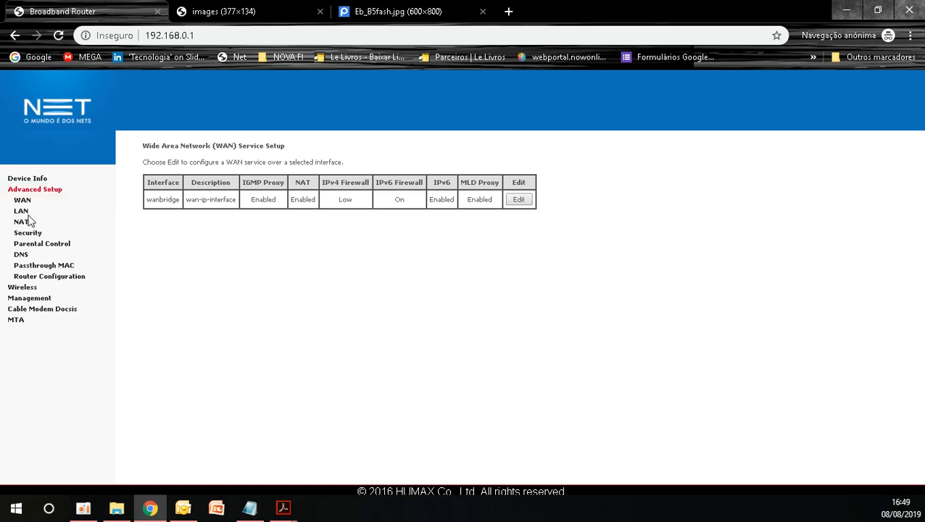
click(27, 213)
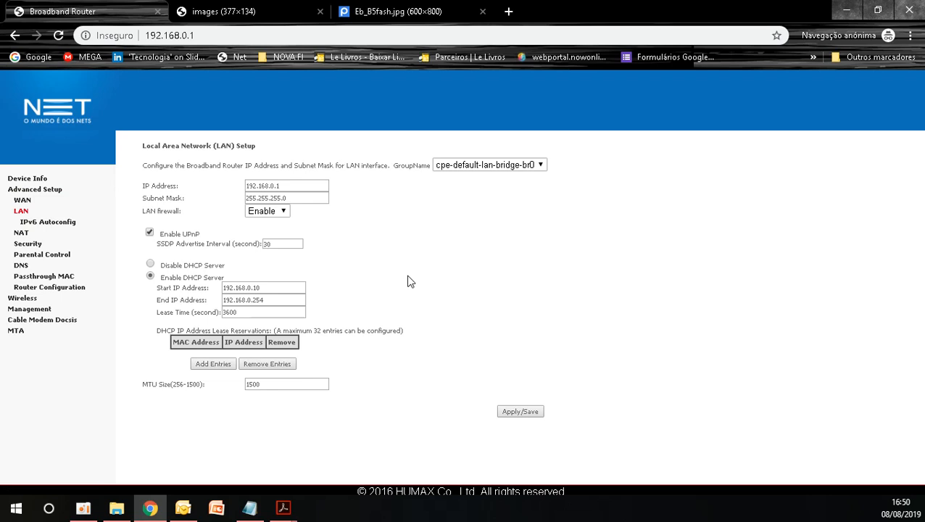
drag(298, 188, 246, 179)
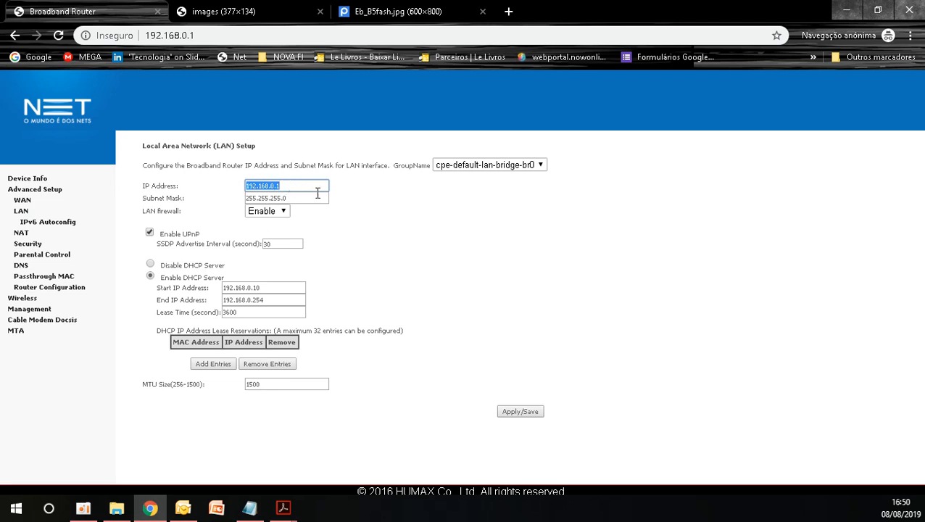
double_click(281, 283)
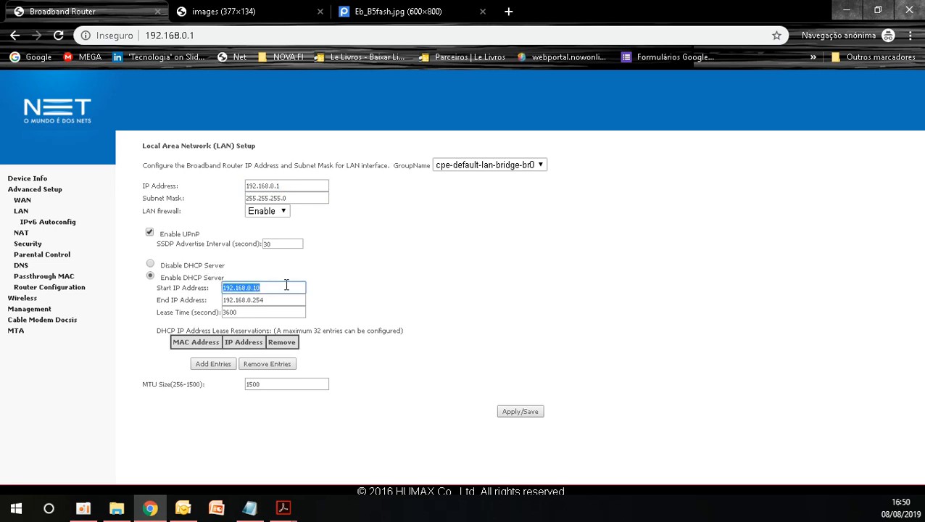
click(287, 284)
drag(250, 287, 282, 288)
text(2)
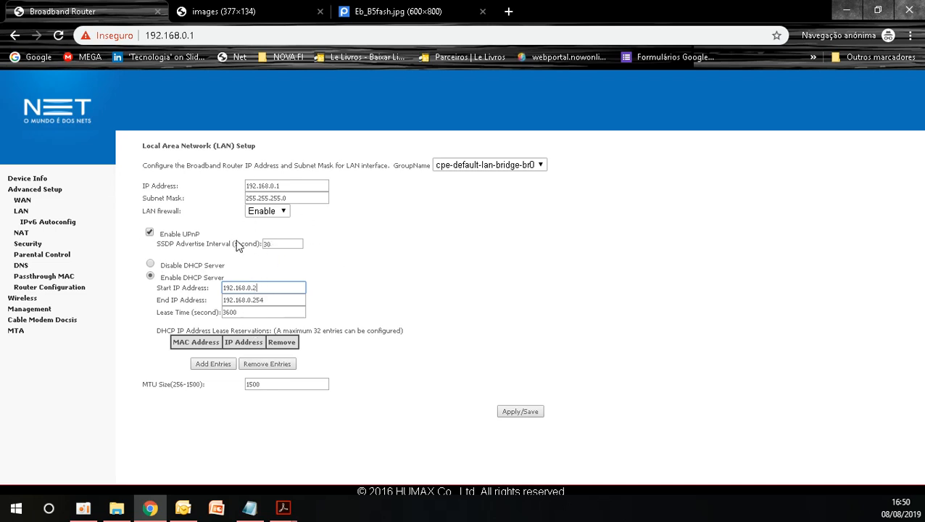
Step: Start a new NAT port triggering rule with the custom application name SERVIDOR3
click(22, 232)
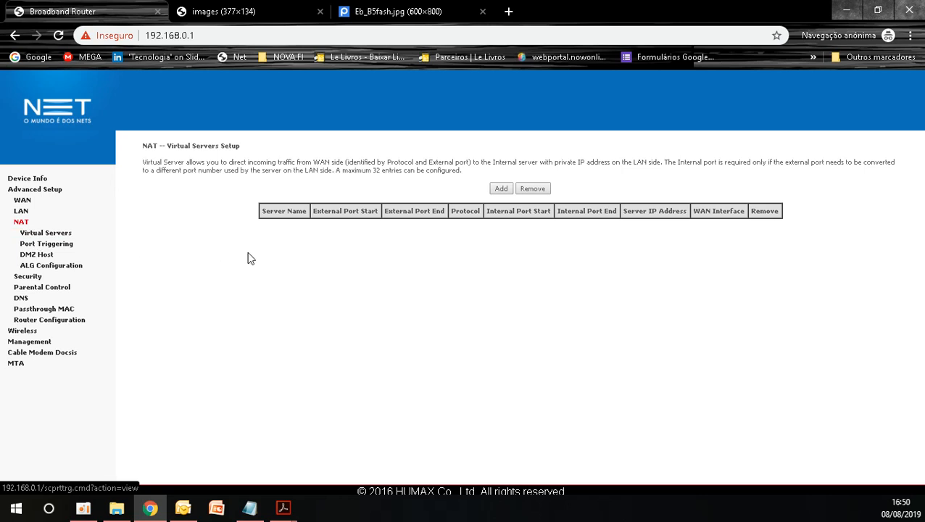
click(58, 250)
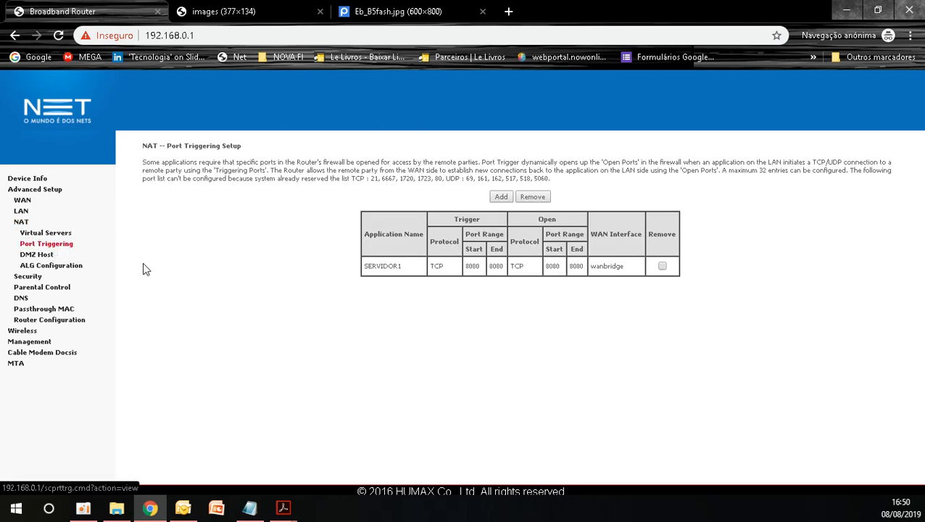
click(501, 198)
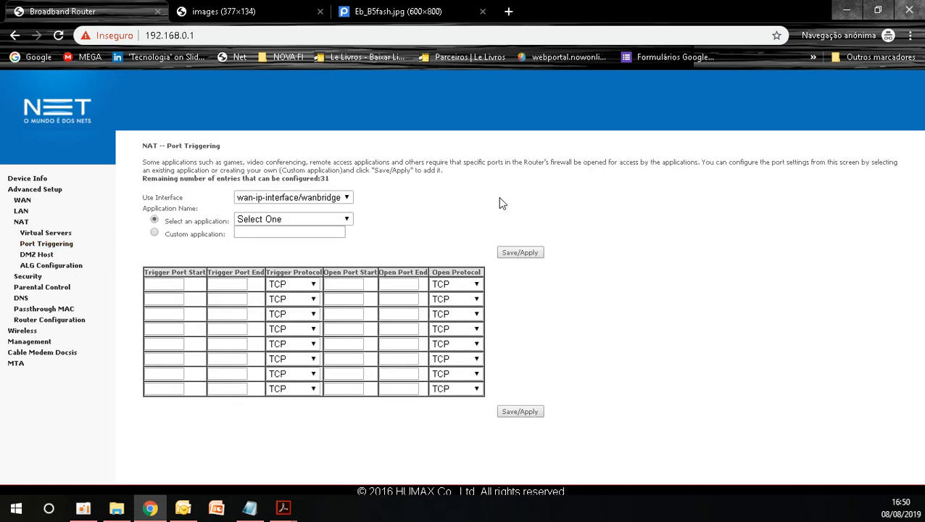
click(276, 233)
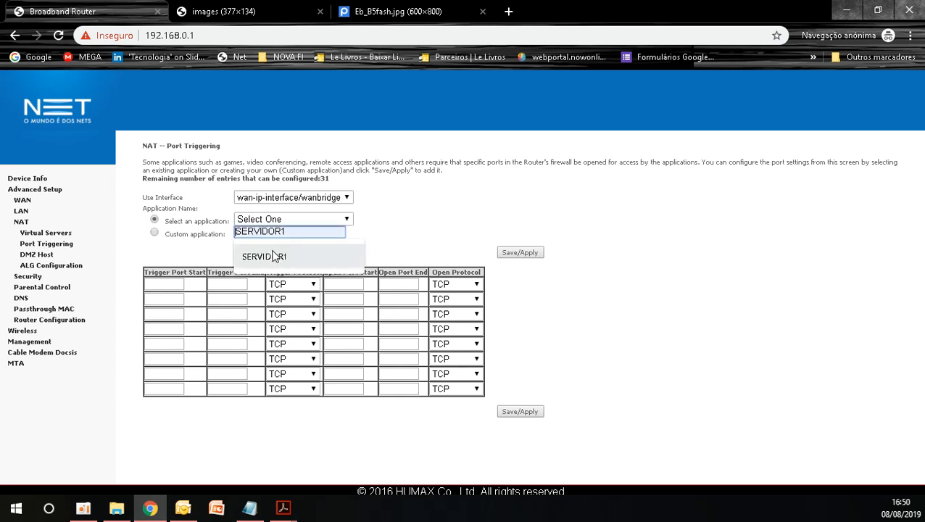
click(290, 255)
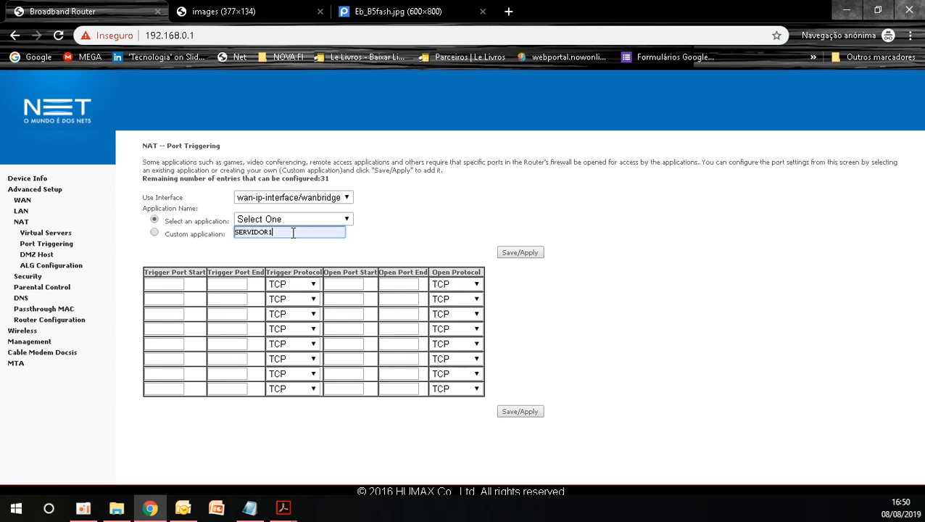
key(BackSpace)
text(3)
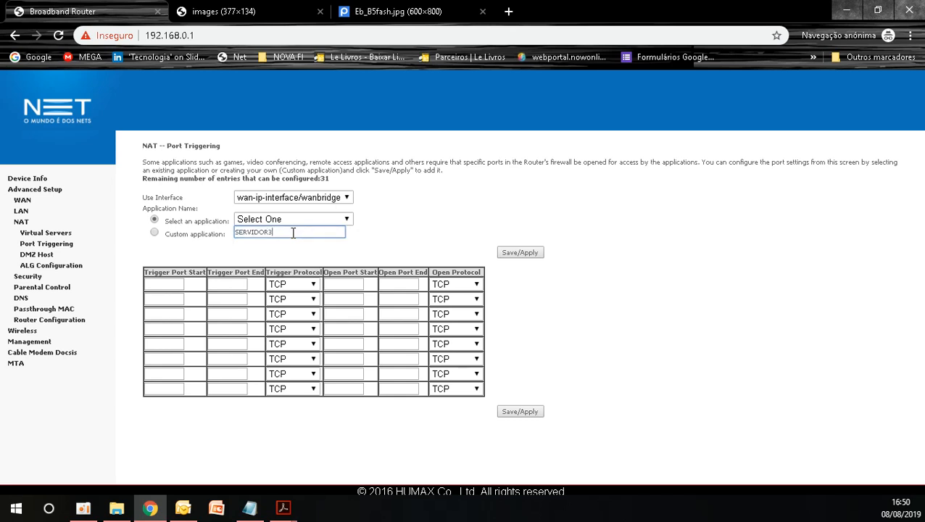
click(326, 220)
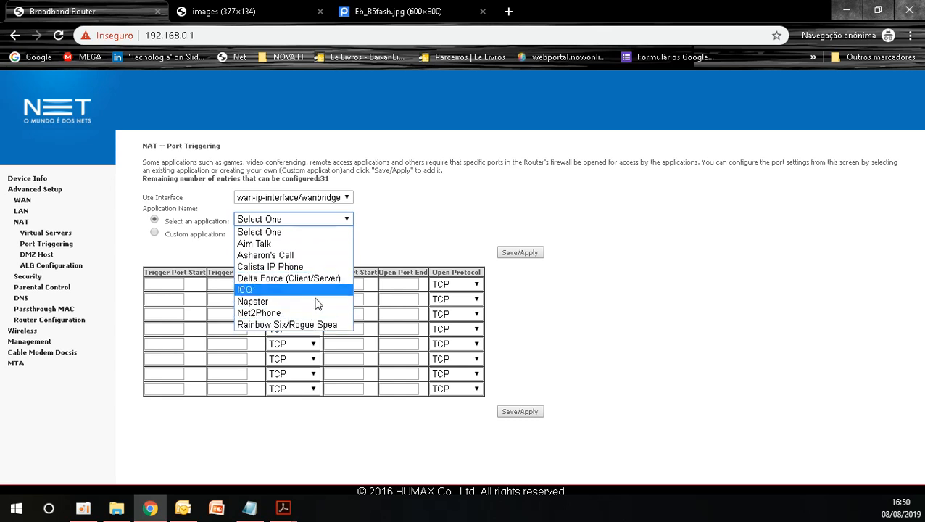
click(400, 240)
click(155, 234)
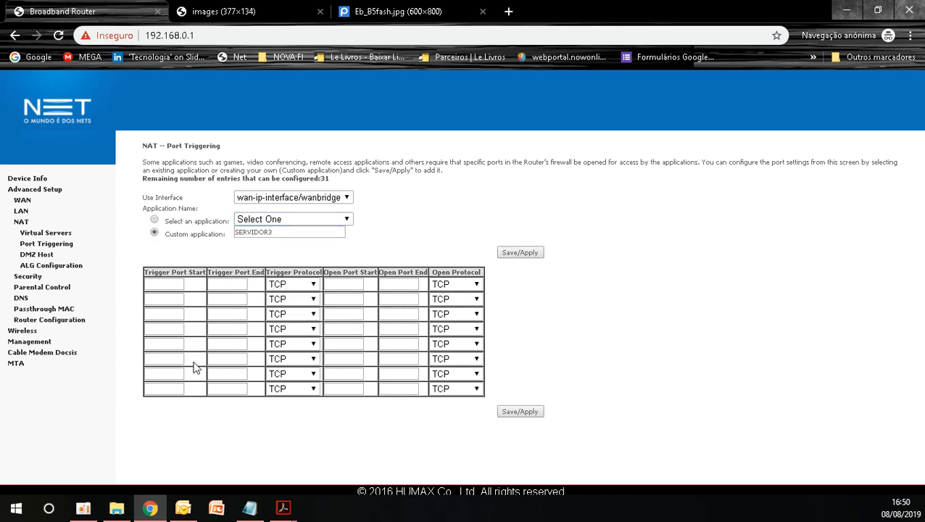
Step: Save the rule with trigger and open ports both from 8081 to 8081, and mark the SERVIDOR1 entry for removal without removing it
click(171, 284)
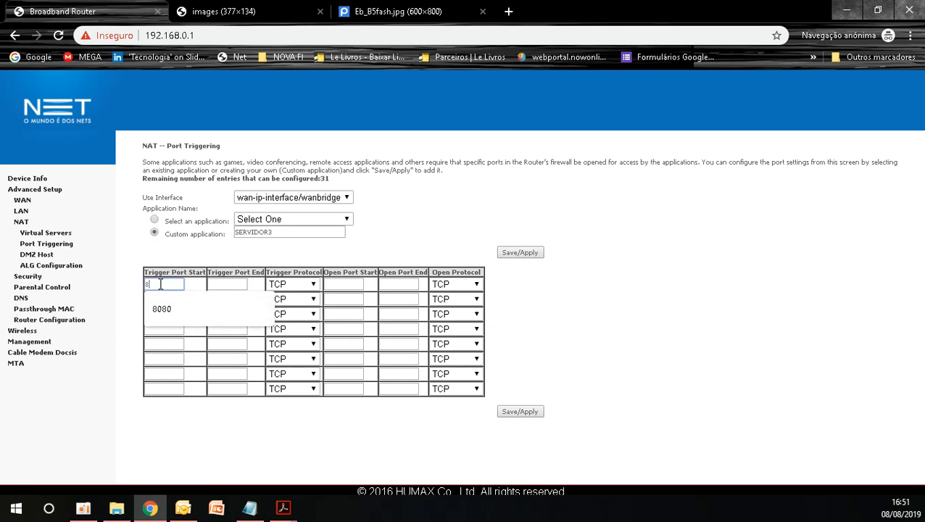
text(8081)
double_click(160, 285)
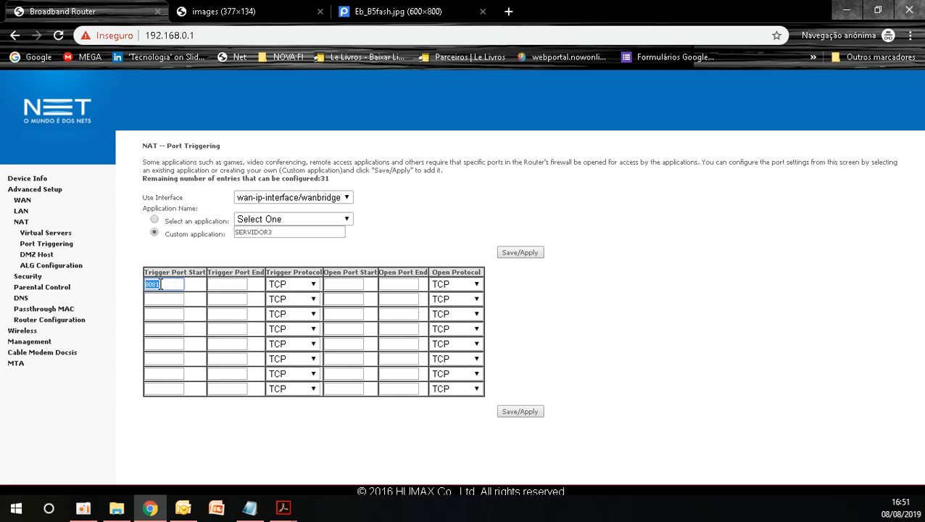
click(237, 289)
text(8081)
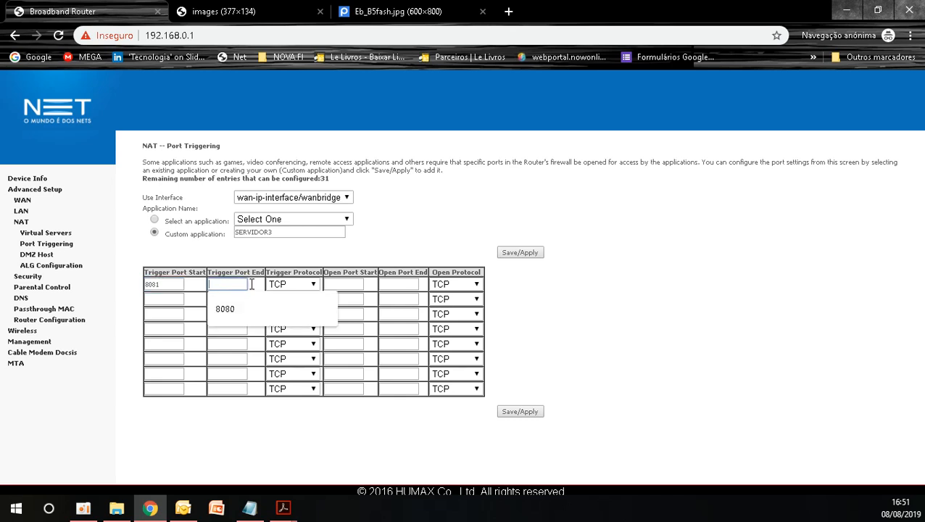
click(336, 284)
text(8081)
click(396, 285)
text(8081)
click(308, 289)
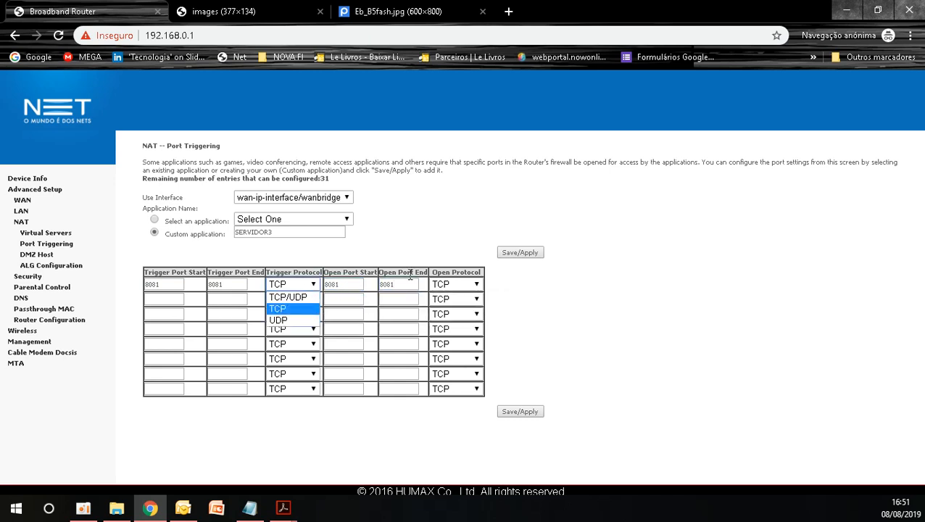
click(464, 257)
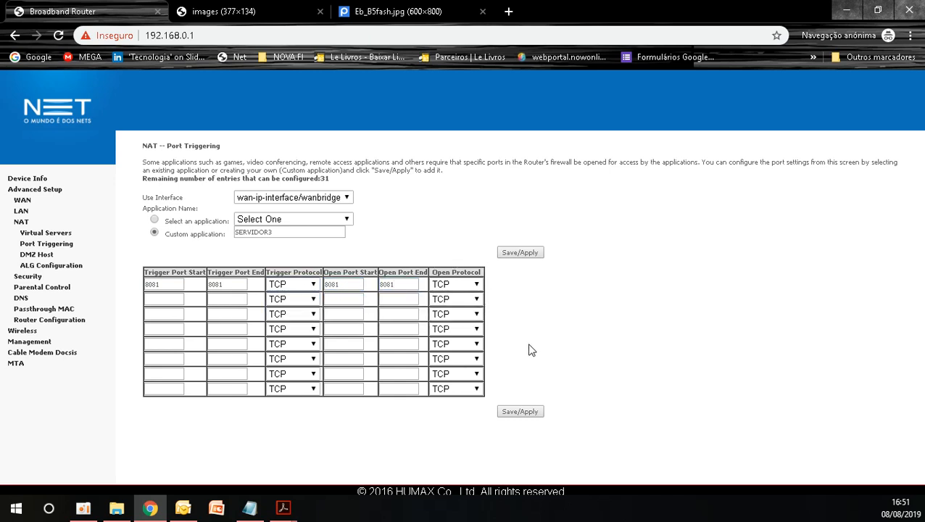
click(516, 255)
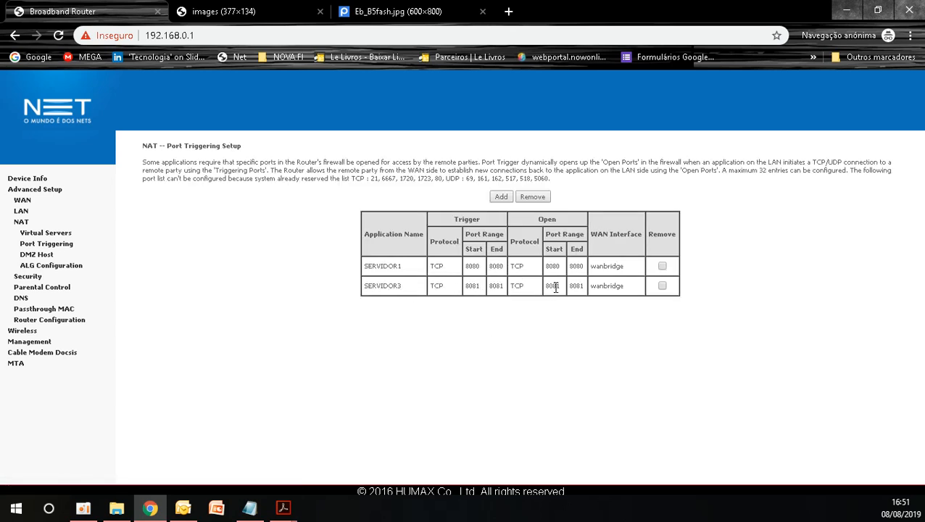
click(661, 266)
Step: Set the NAT DMZ host IP address to 192.168.0.135 and apply it
click(36, 254)
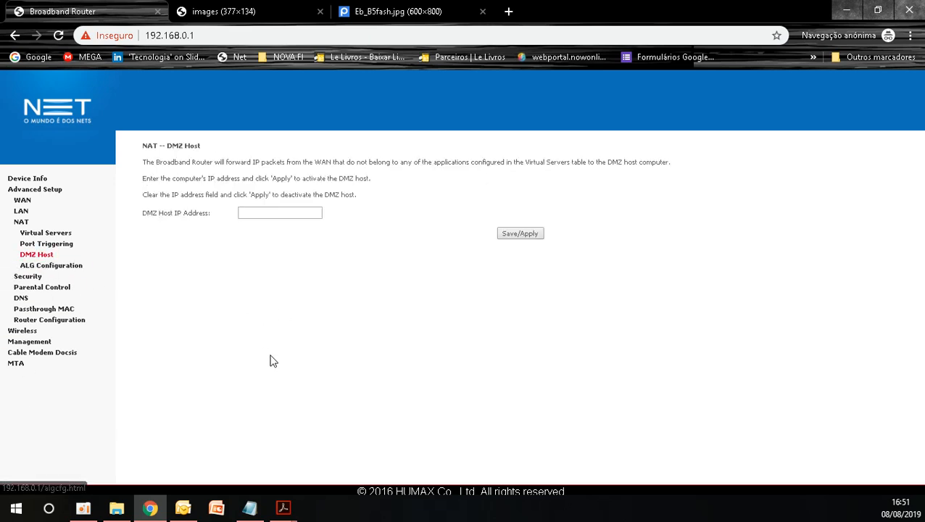
click(267, 208)
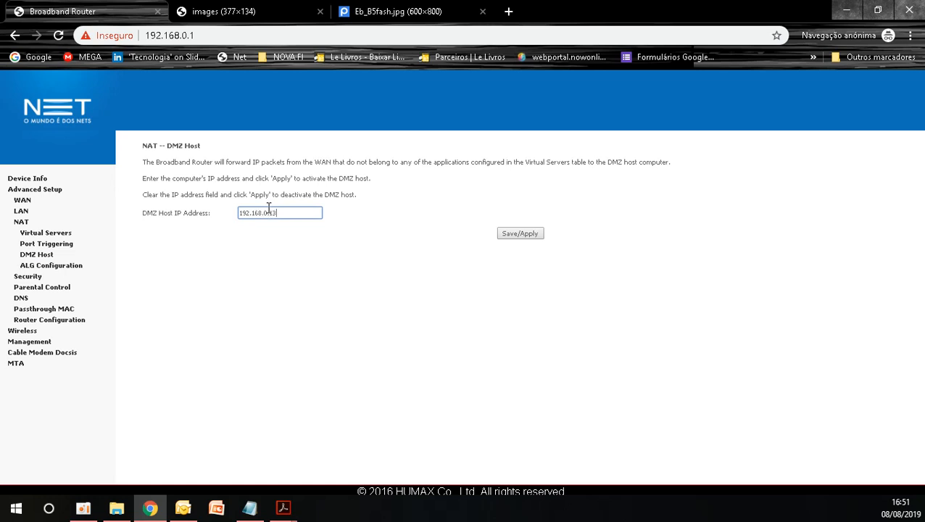
click(503, 235)
Step: Look through the LAN, NAT, outgoing IP filtering, device info, LAN statistics and MTA status pages
click(21, 210)
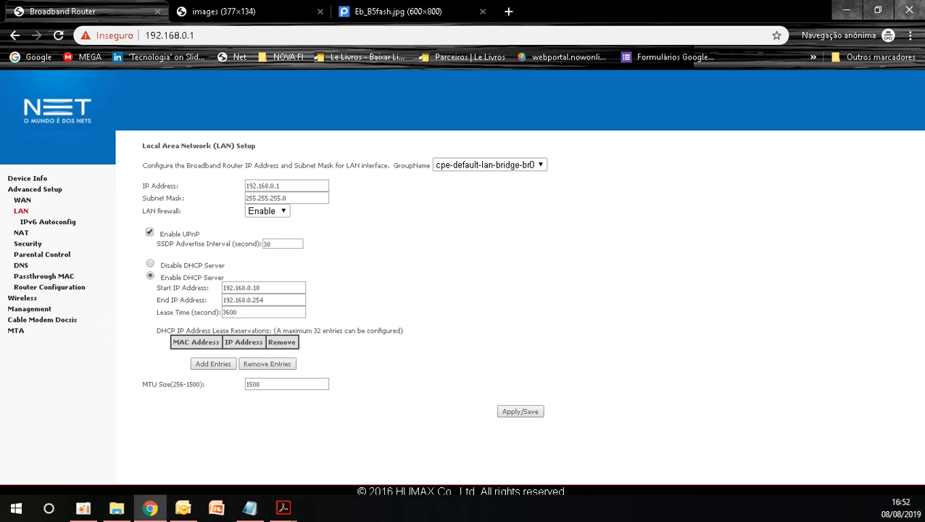
click(32, 232)
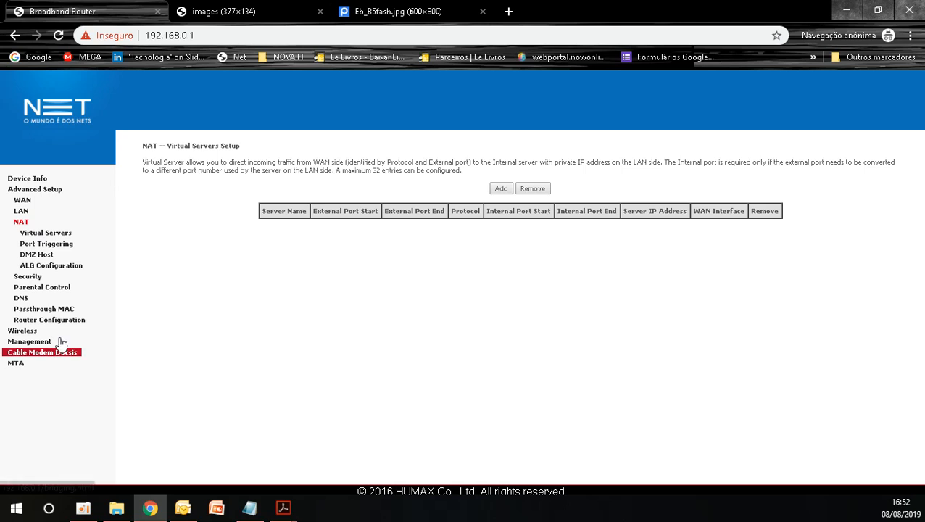
click(35, 278)
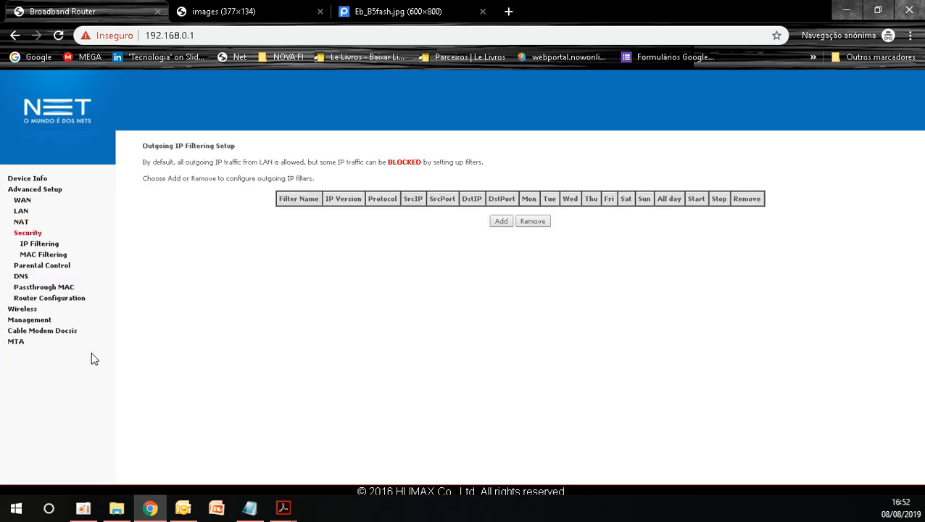
click(29, 179)
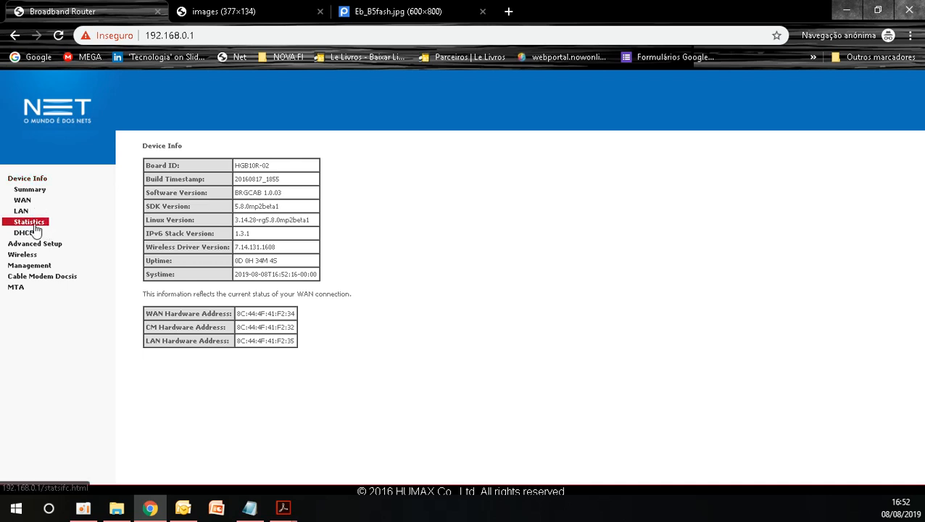
click(29, 222)
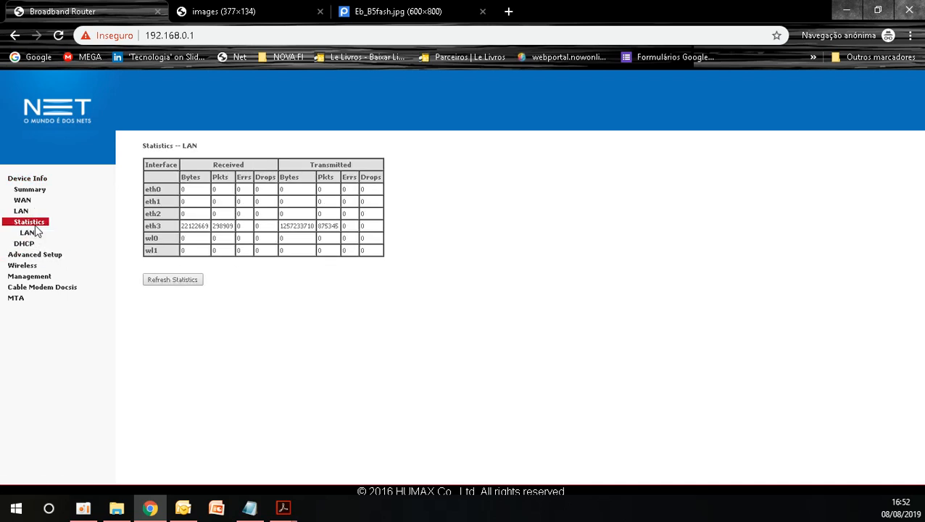
click(22, 300)
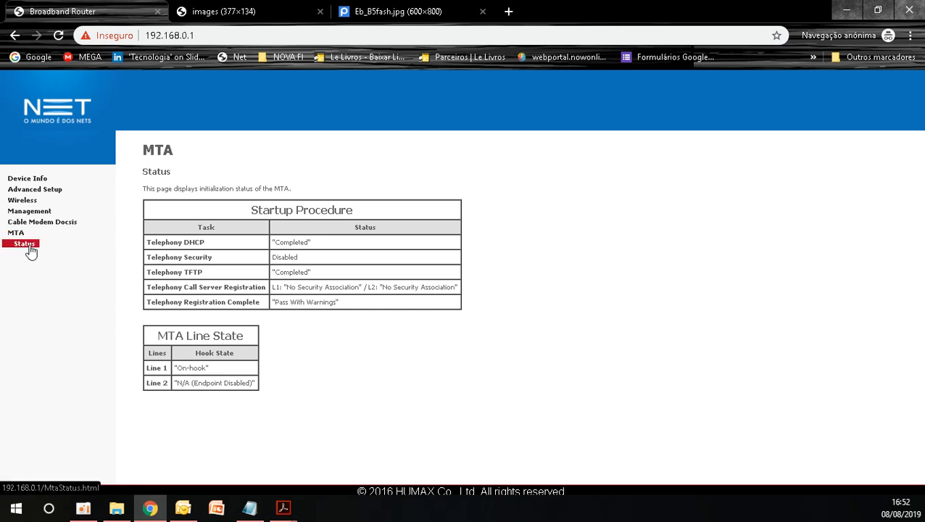
Step: Examine the cable modem's software and connection status, highlighting the Power and SNR columns of the downstream channel table
click(33, 221)
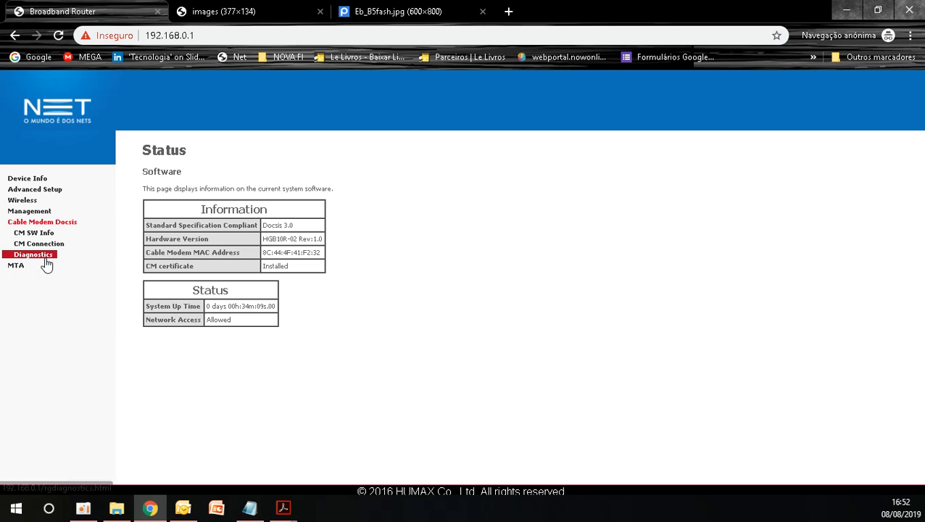
click(51, 245)
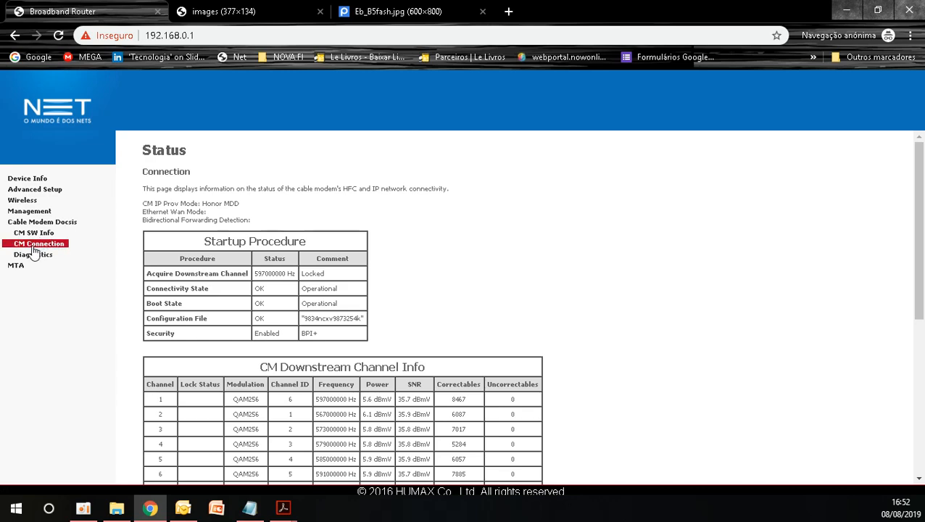
scroll(326, 383, down, 3)
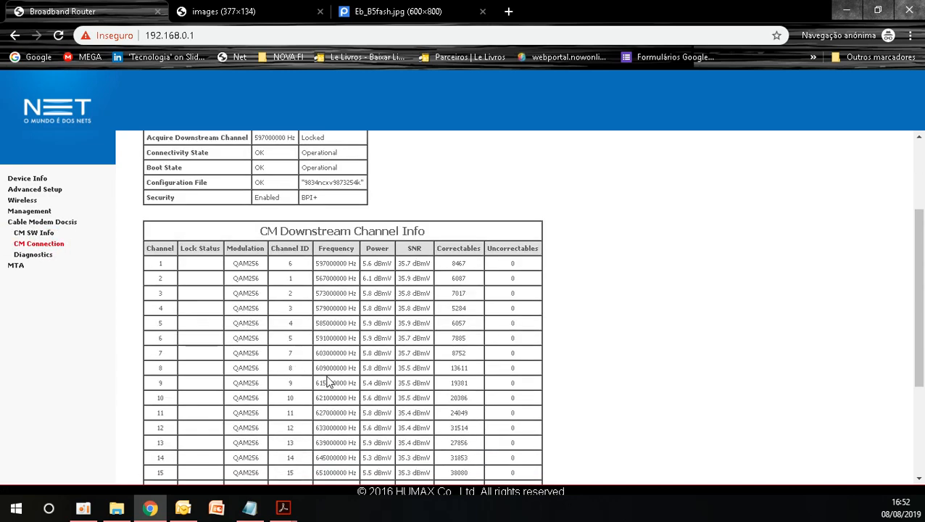
scroll(304, 256, up, 3)
scroll(242, 335, down, 3)
drag(258, 165, 383, 169)
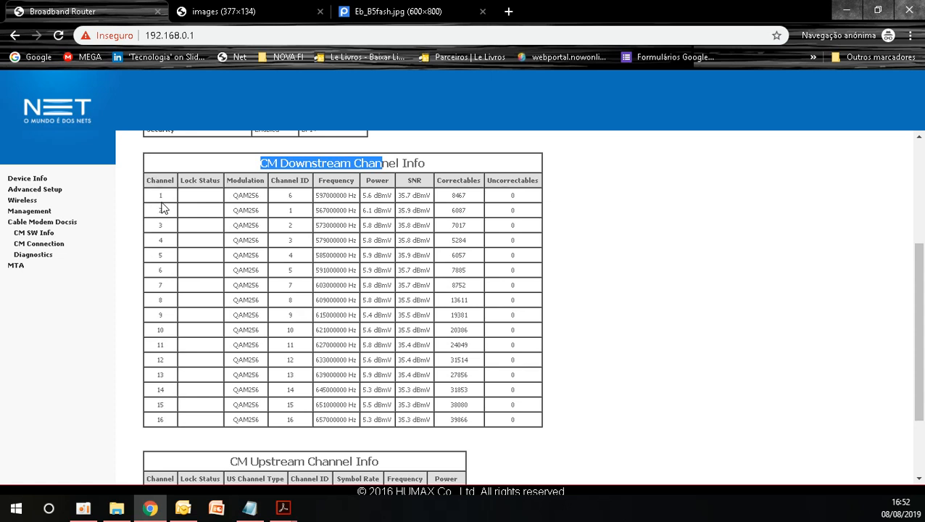
double_click(375, 181)
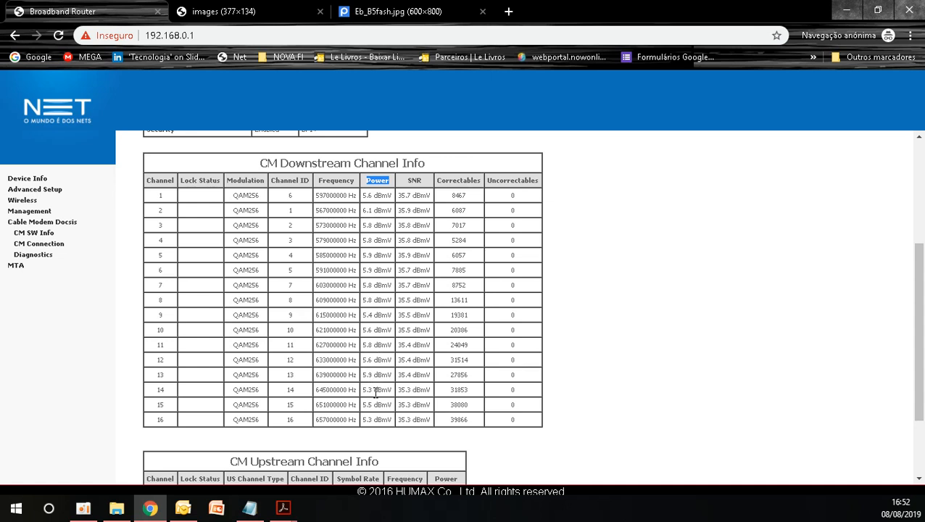
double_click(418, 180)
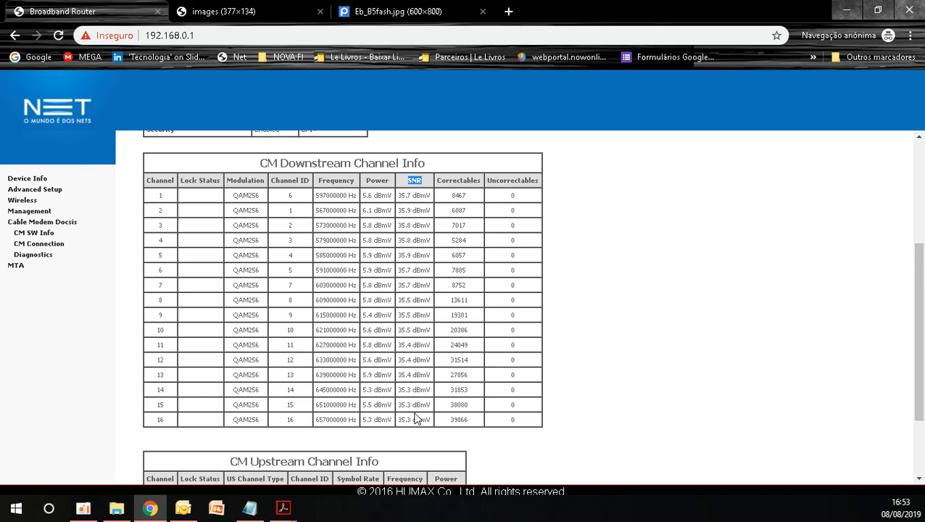
Step: Highlight the CM Upstream Channel Info title and its Power column in the cable modem connection status
scroll(401, 268, down, 3)
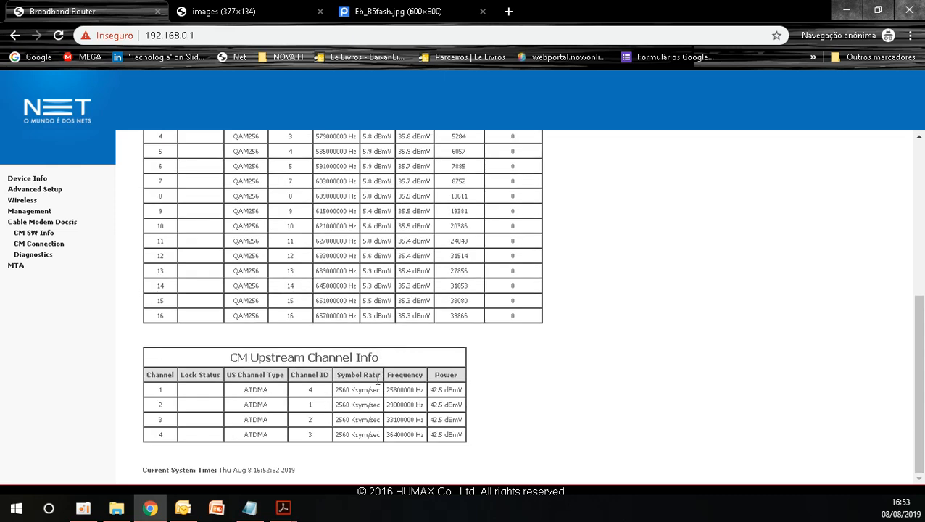
drag(236, 354, 346, 374)
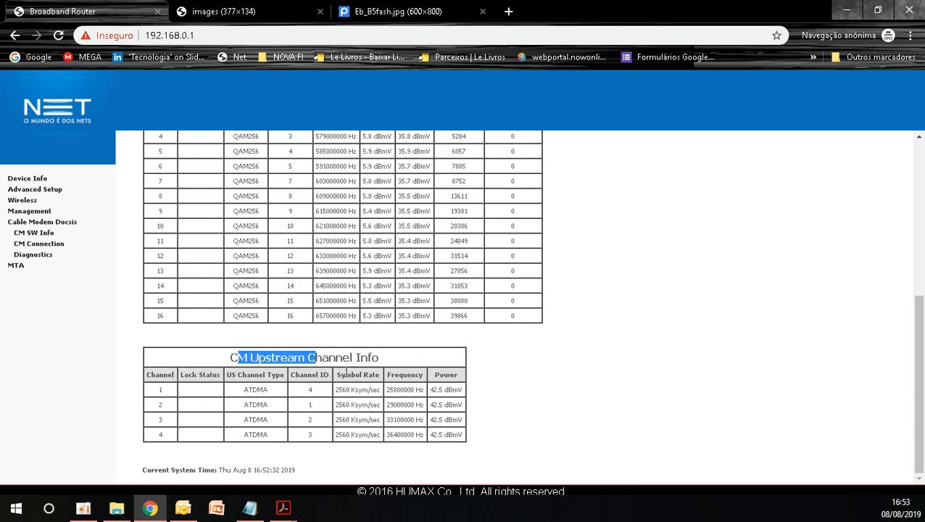
double_click(446, 375)
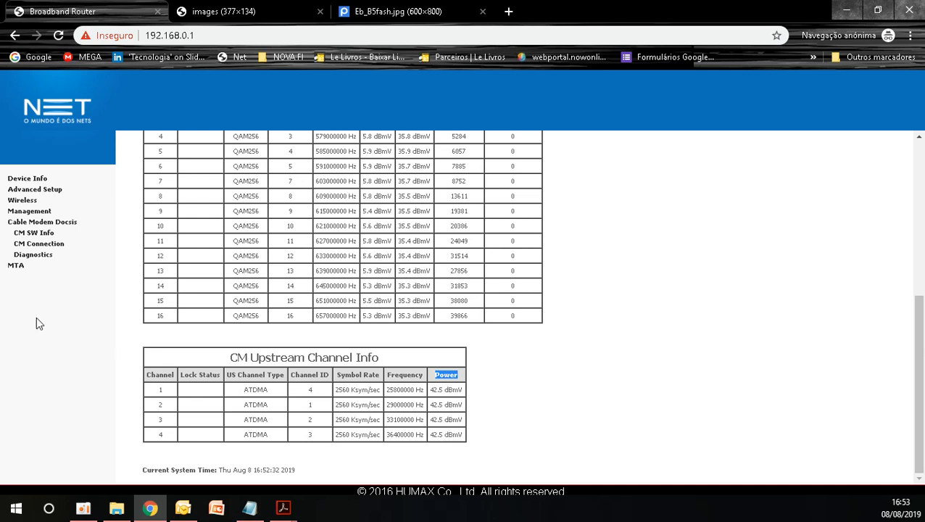
Step: Start a new DHCP IP address lease reservation in the LAN setup and paste MAC address 8C444F41F232 copied from the Notepad notes
click(48, 190)
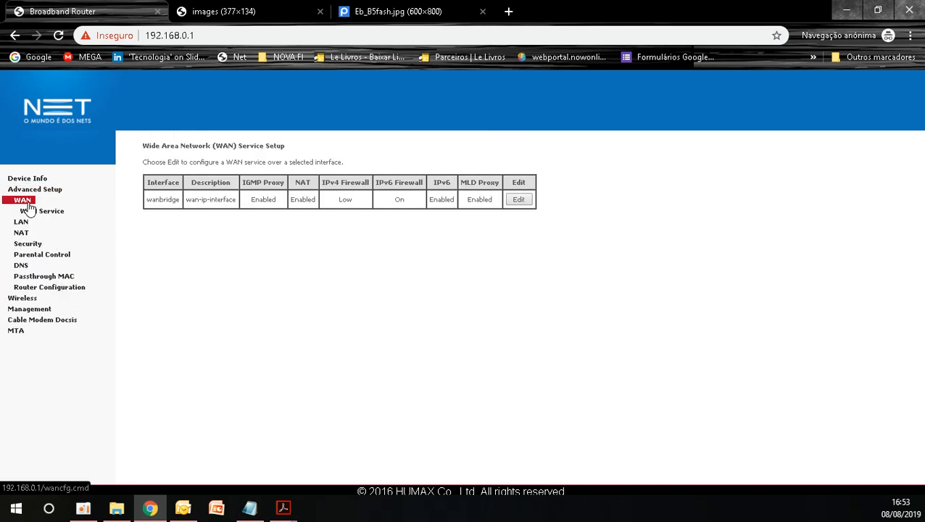
click(21, 216)
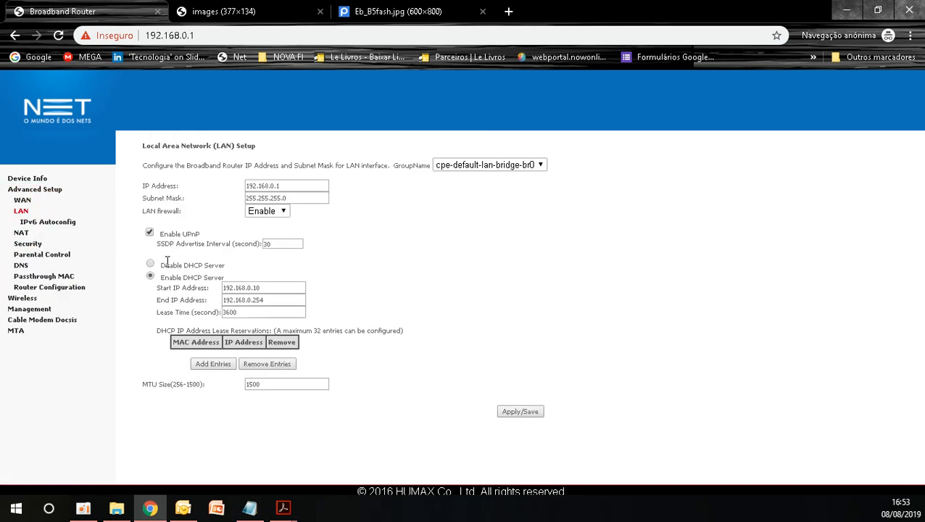
click(216, 365)
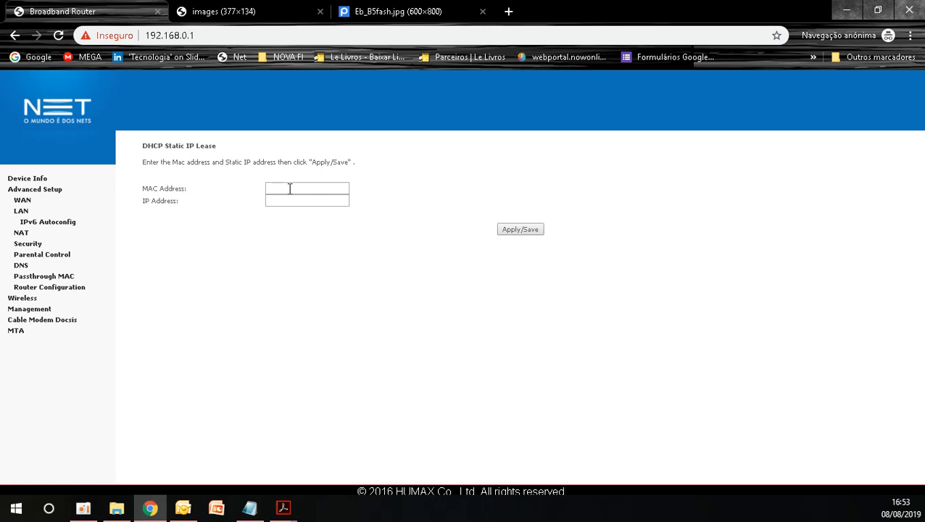
click(249, 508)
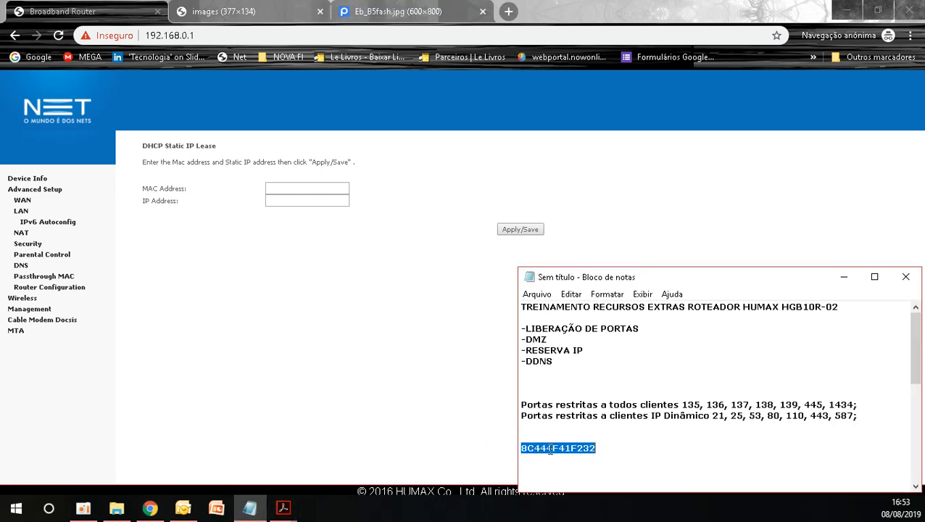
click(328, 189)
text(8C444F41F232)
Step: Separate the pairs of the MAC address with colons so it reads 8C:44:4F:41:F2:32
click(304, 189)
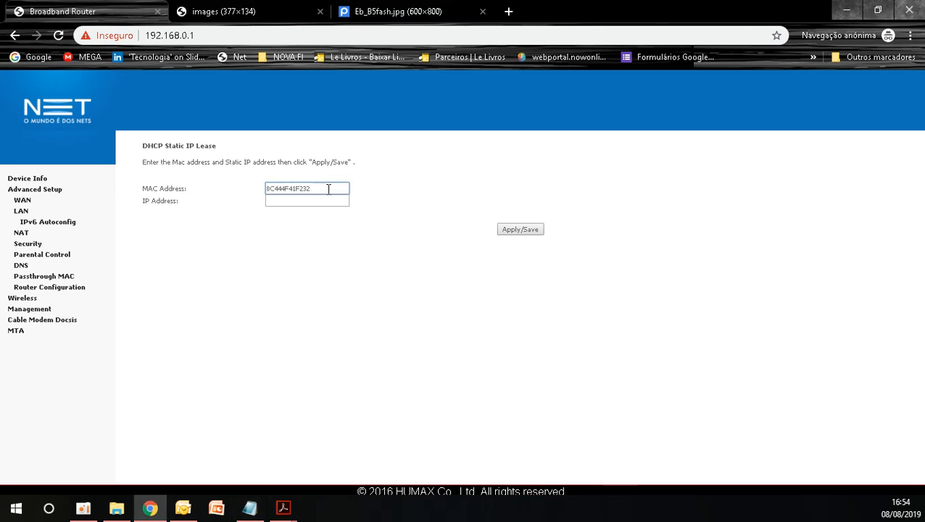
text(:F2:)
key(BackSpace)
text(:4F:41:)
key(Left)
key(Left)
text(:)
Step: Set the reserved IP address to 192.168.0.34 and save the static lease
click(308, 203)
text(192)
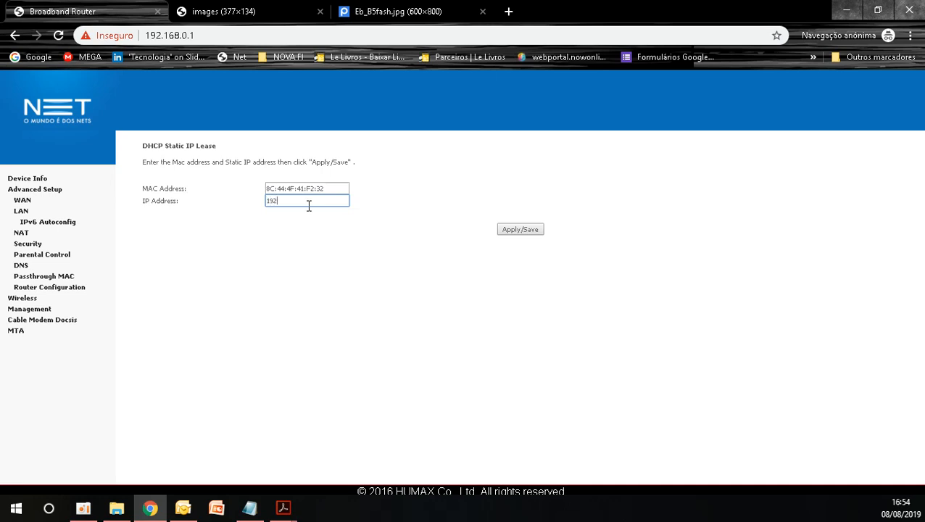
text(.168.0.34)
click(522, 231)
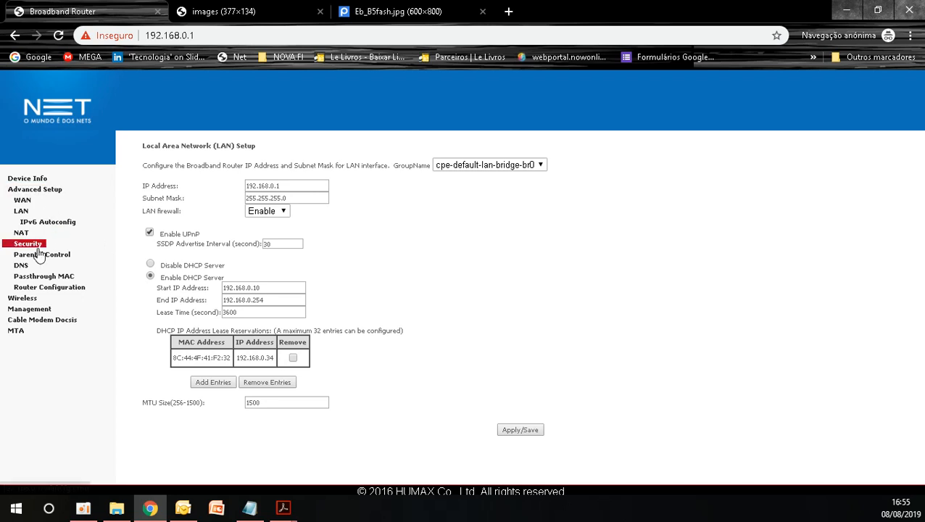
Step: Open a new Dynamic DNS entry in the advanced DNS settings with DynDNS.org as the D-DNS provider
click(22, 265)
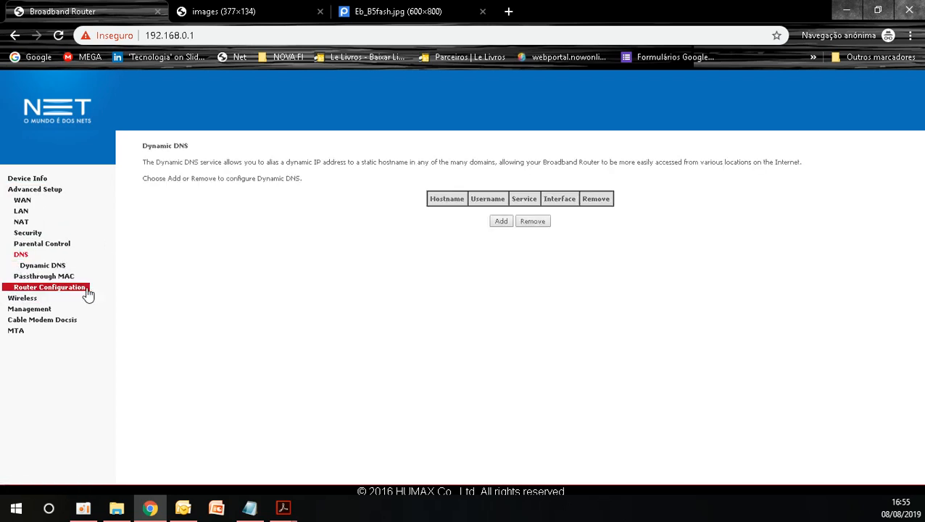
click(41, 266)
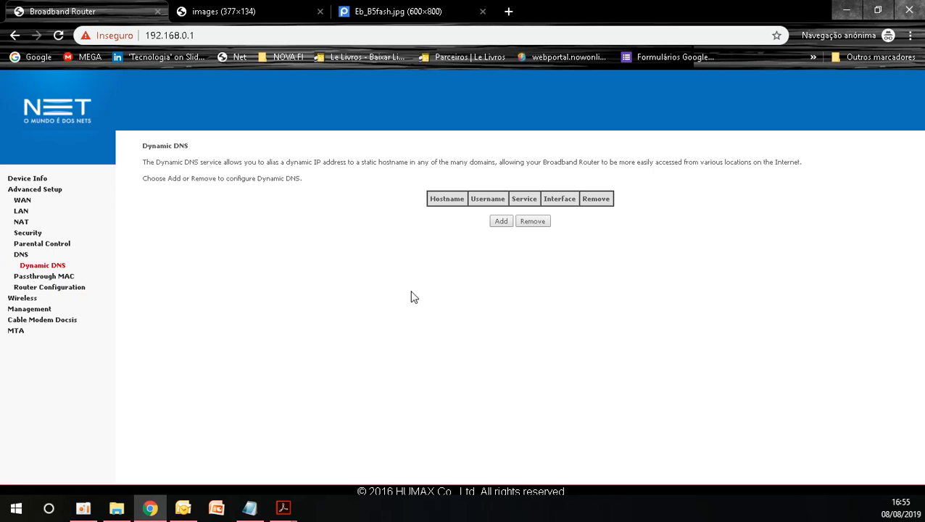
click(500, 221)
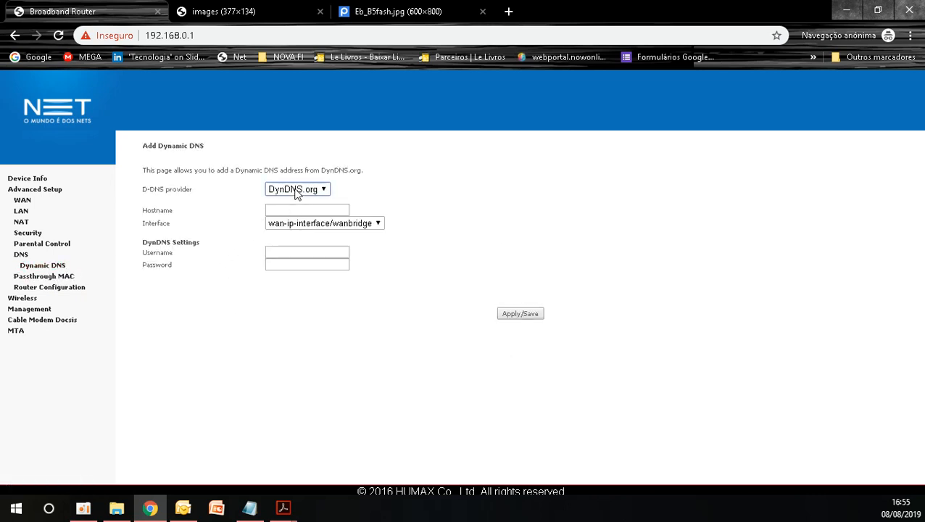
click(295, 190)
click(299, 205)
Step: Go through the hostname, interface, username and password fields of the new Dynamic DNS entry without filling them in
click(313, 207)
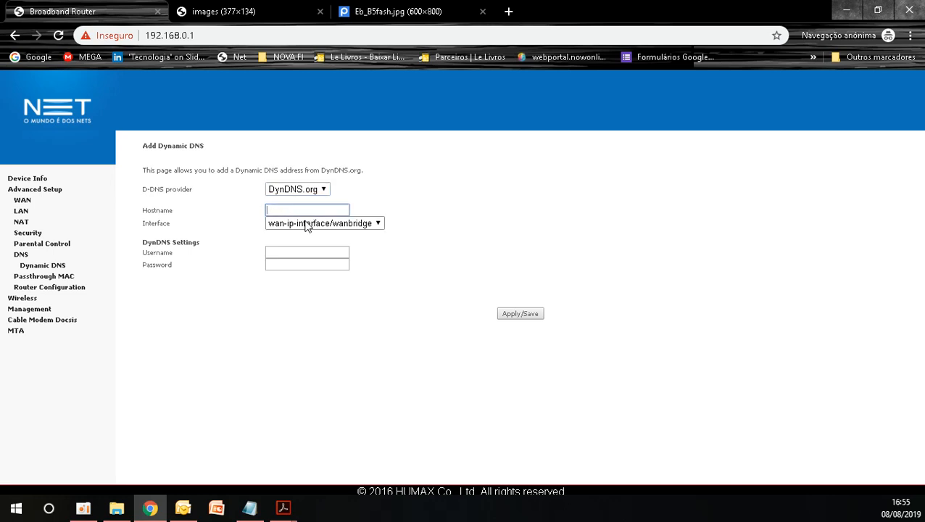
click(380, 224)
click(382, 235)
click(292, 253)
click(297, 264)
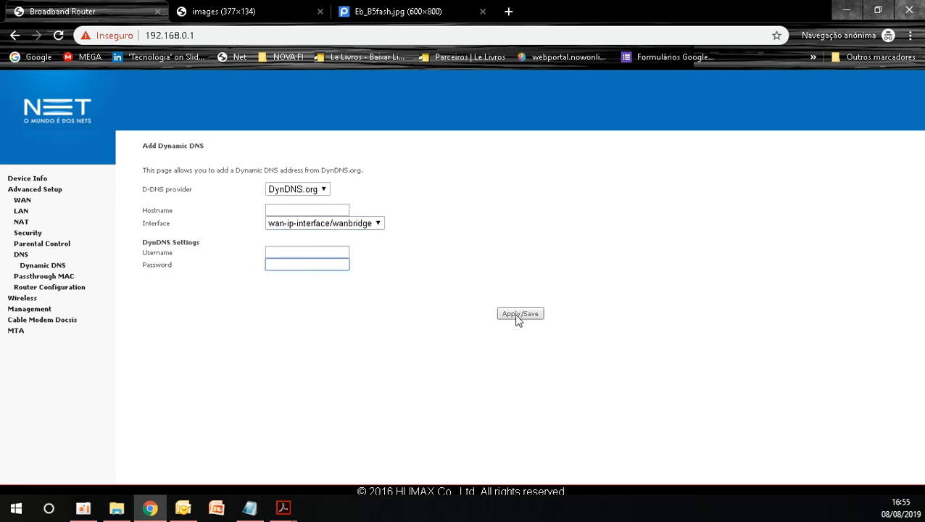